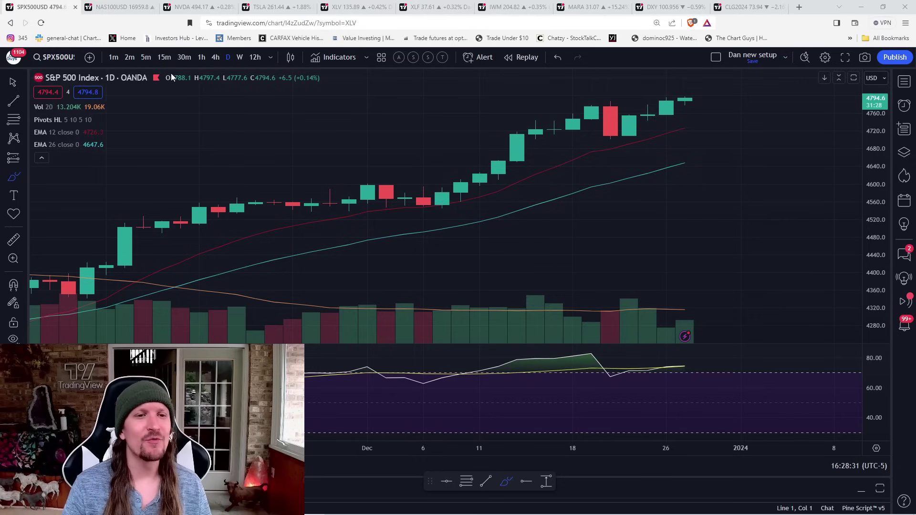
- Step the S&P 500 through 5-minute, hourly and 4-hour candles, back to daily, then go to NVIDIA
click(148, 58)
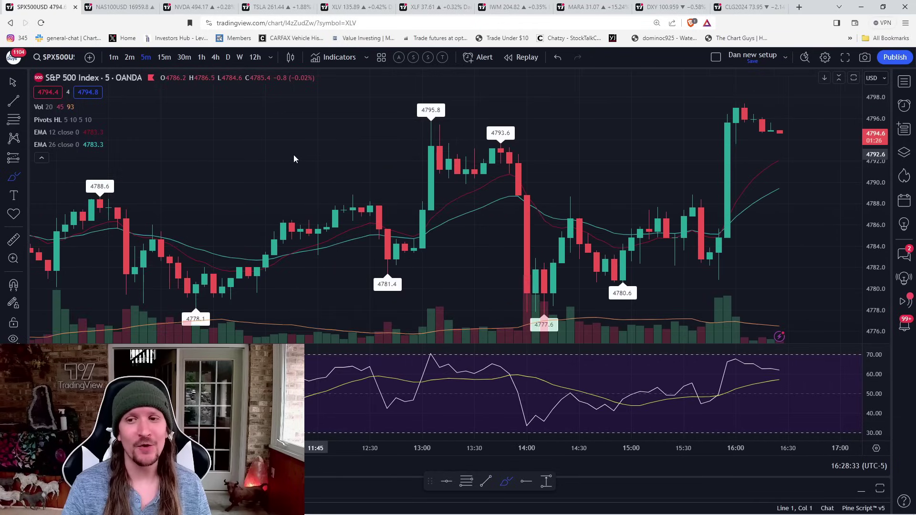
scroll(293, 160, up, 2)
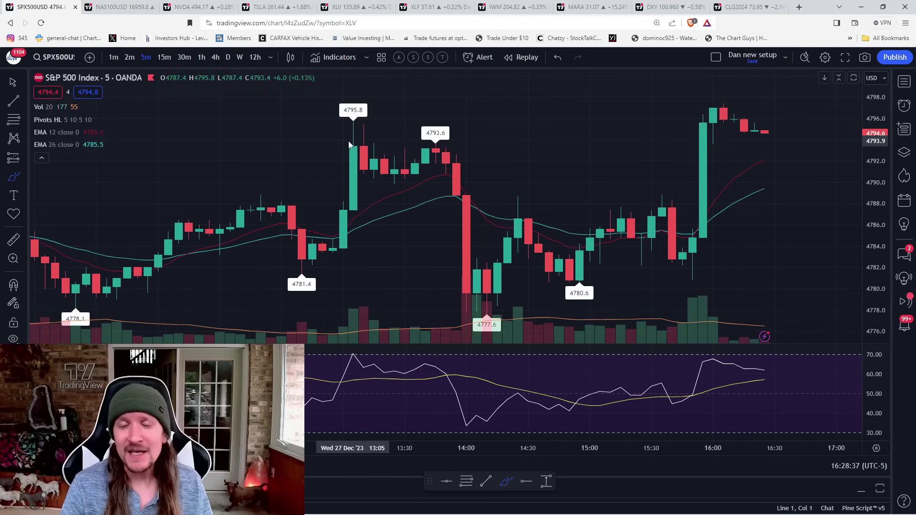
click(201, 57)
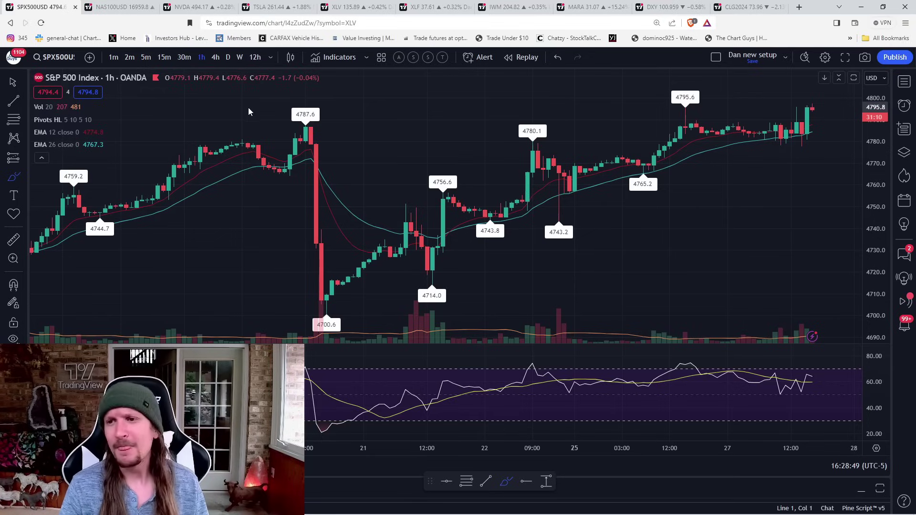
click(216, 57)
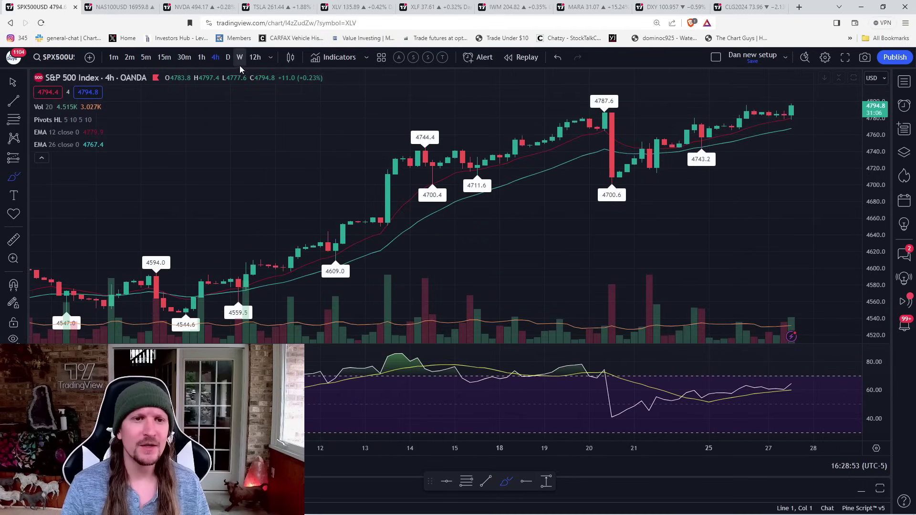
click(230, 60)
key(ctrl+Tab)
key(ctrl+Tab)
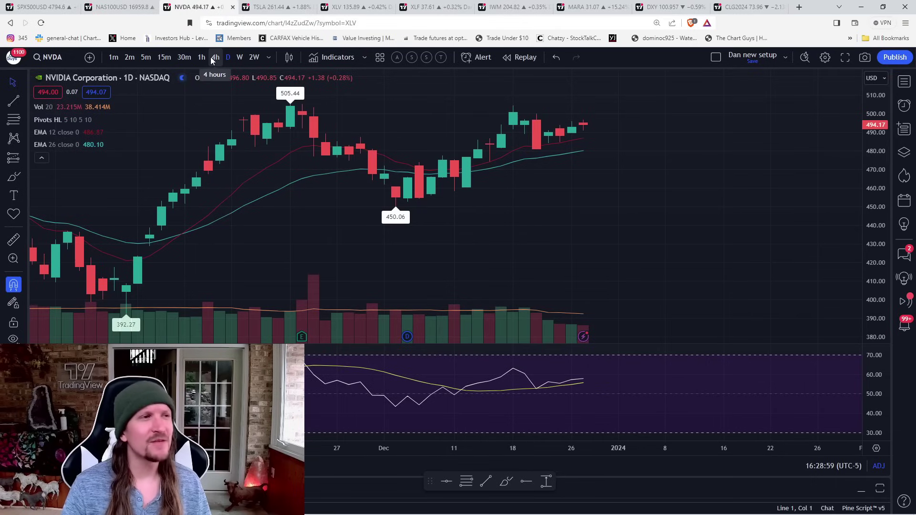
click(154, 60)
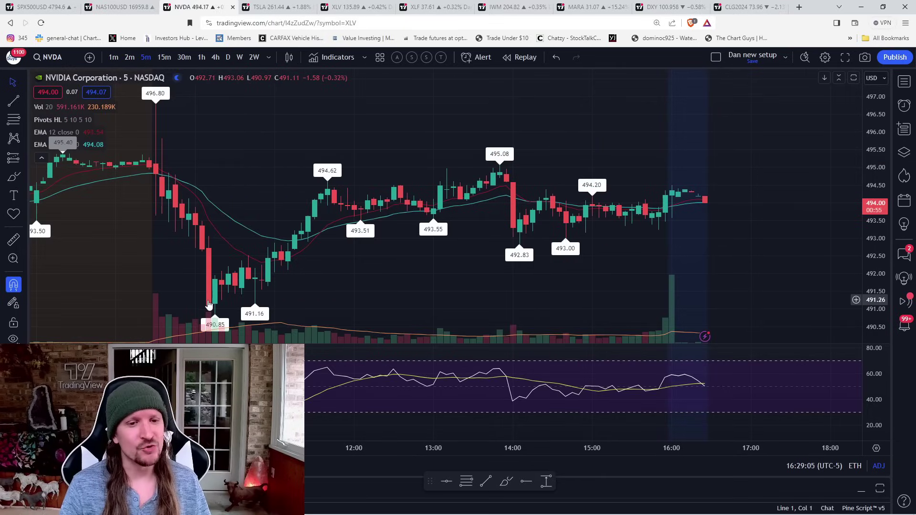
text(AMD)
key(Return)
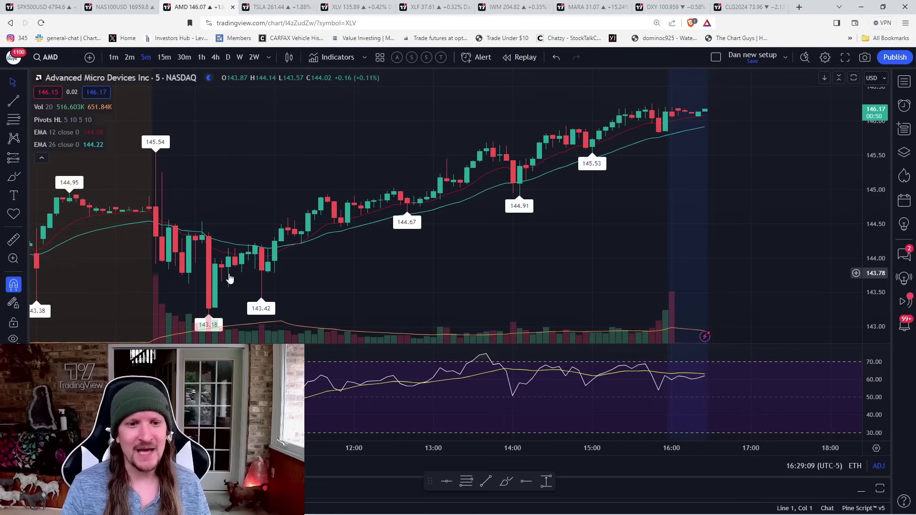
text(NV)
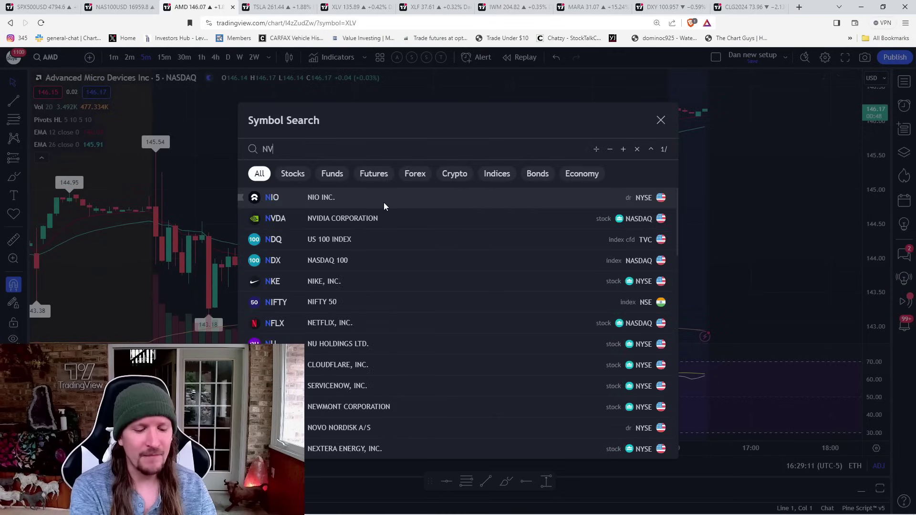
text(DA)
key(Return)
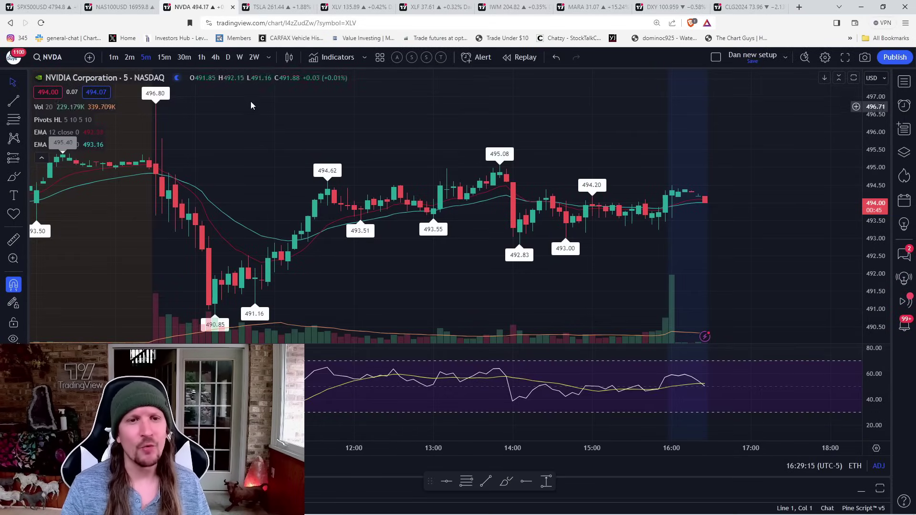
click(228, 57)
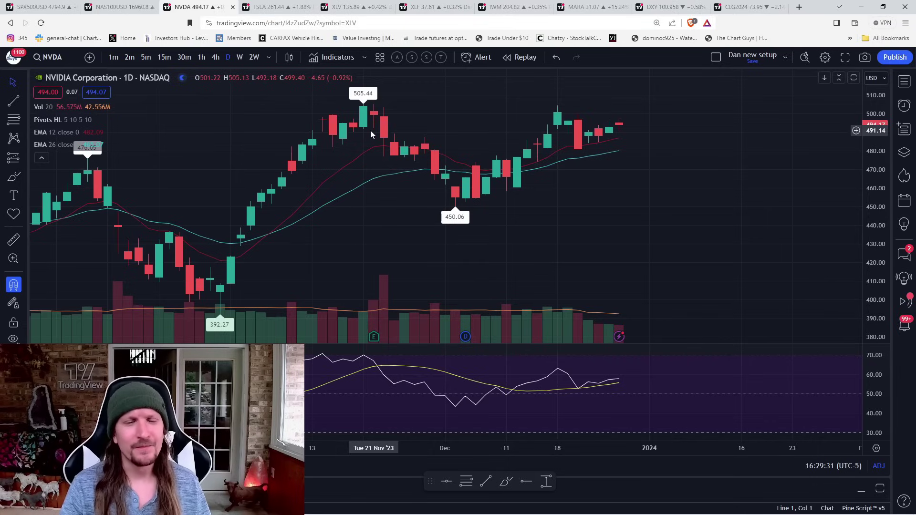
text(arm)
- Load ARM, disable magnet, brush-circle the consolidation above the 60.37 low, then delete it
key(Return)
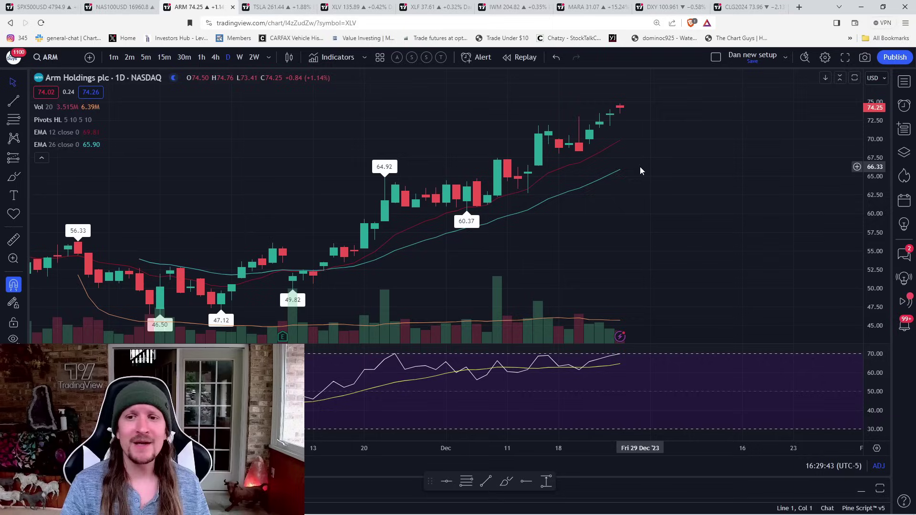
click(12, 285)
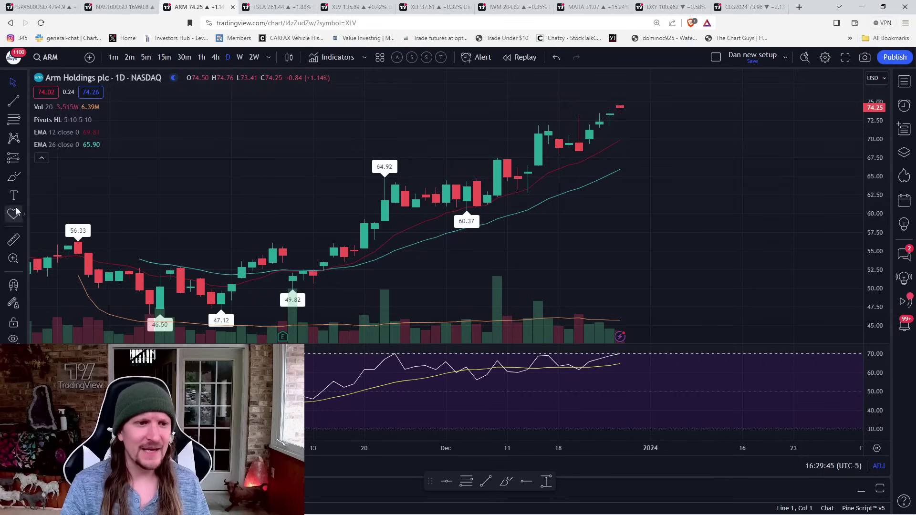
click(13, 176)
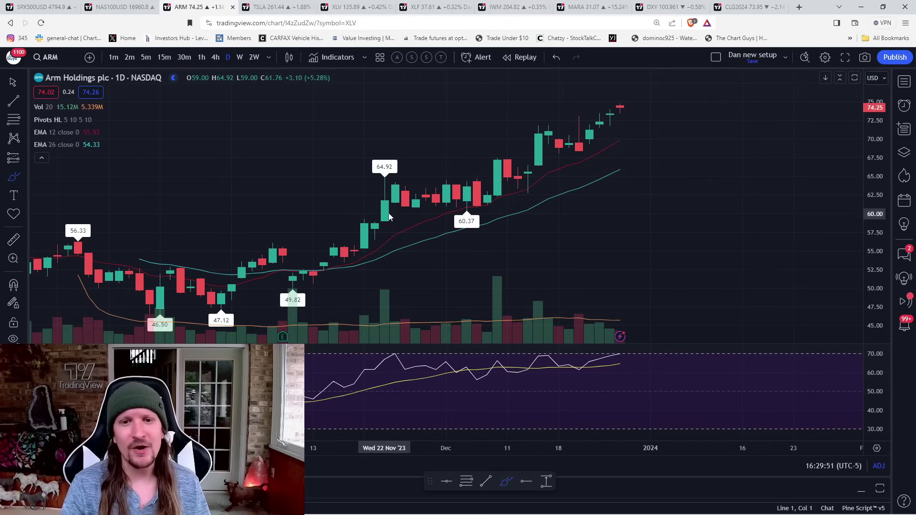
drag(406, 209, 420, 210)
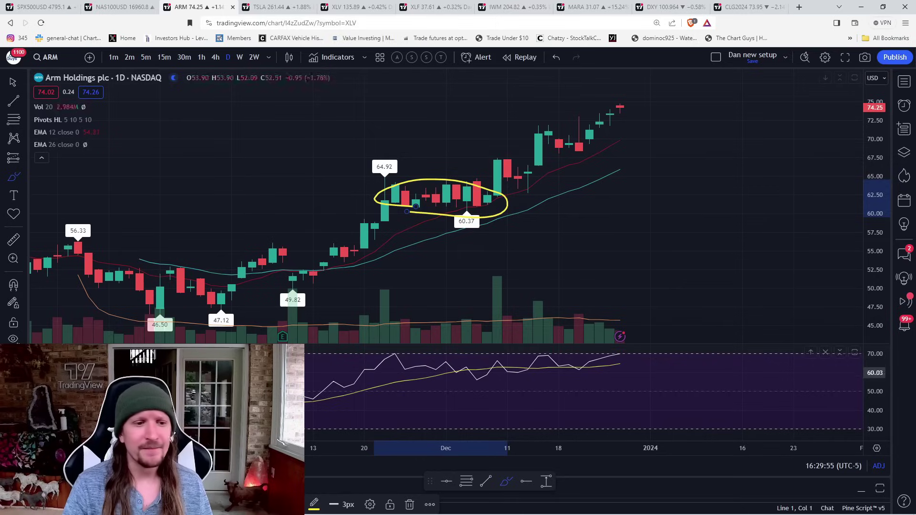
key(Delete)
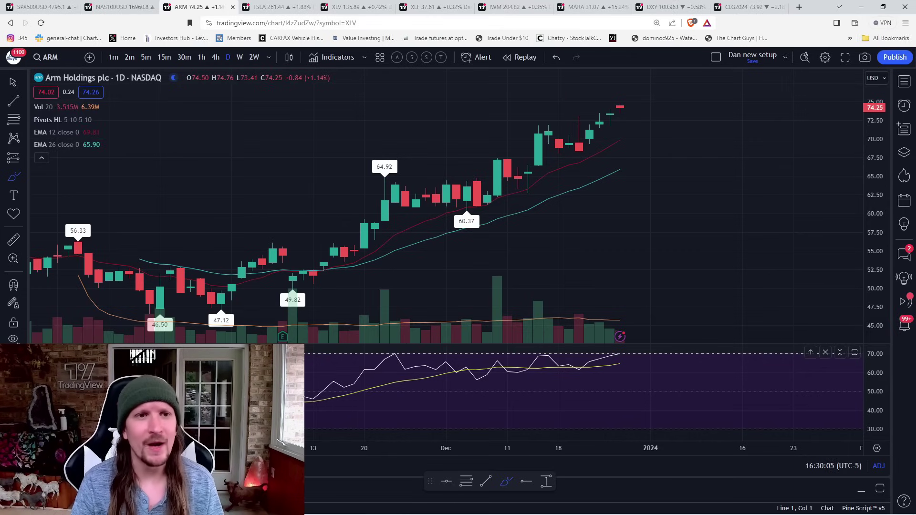
- Load the TSLA/QQQ ratio chart and mark a horizontal level at the 0.6429 high
click(269, 7)
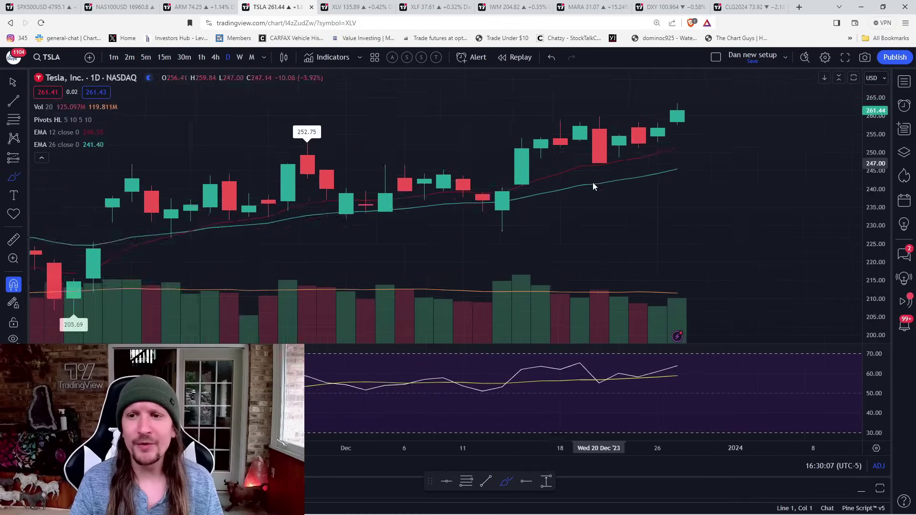
scroll(593, 183, down, 2)
scroll(646, 270, down, 3)
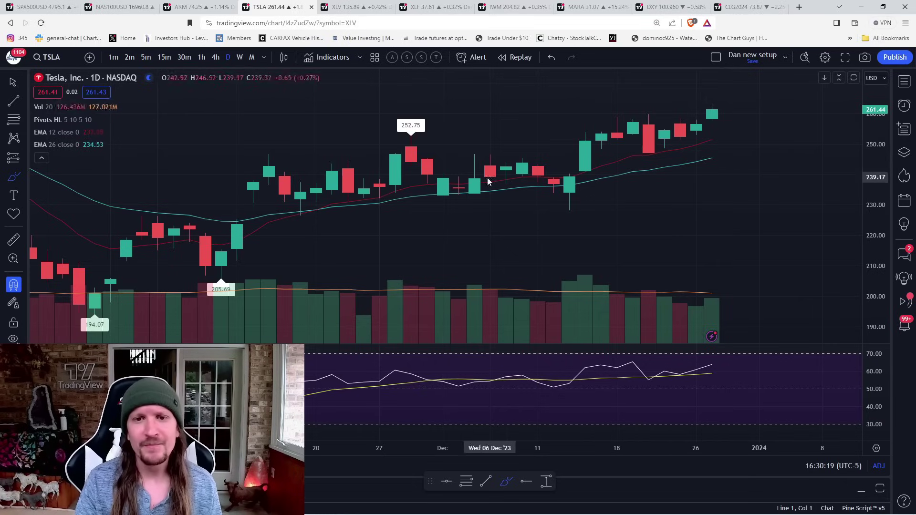
text(TSLA/QQQ)
key(Return)
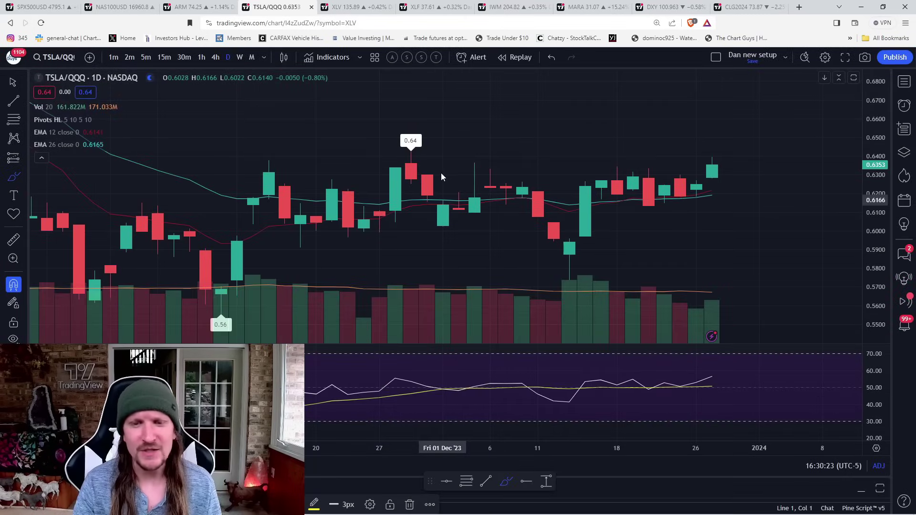
click(411, 155)
scroll(382, 218, down, 3)
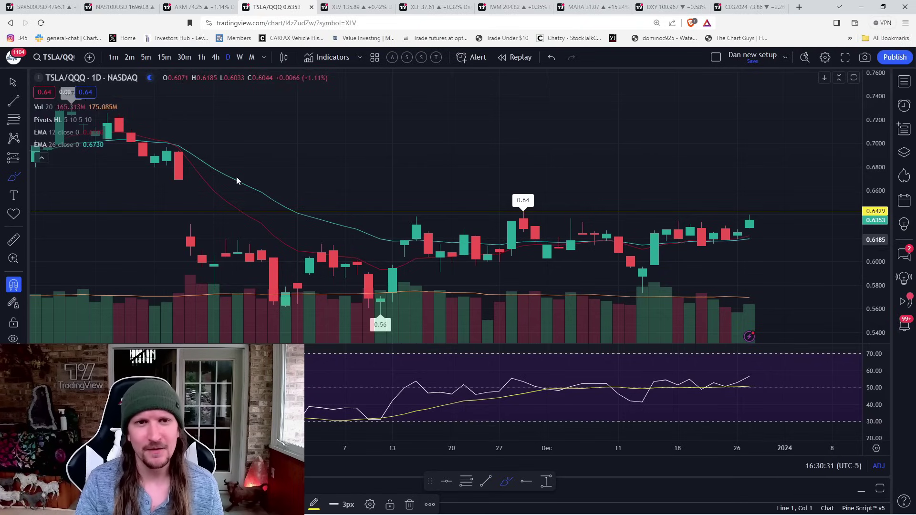
text(TSLA)
- Return to Tesla, circle its 268.94 high, and move to the XLV chart
key(Return)
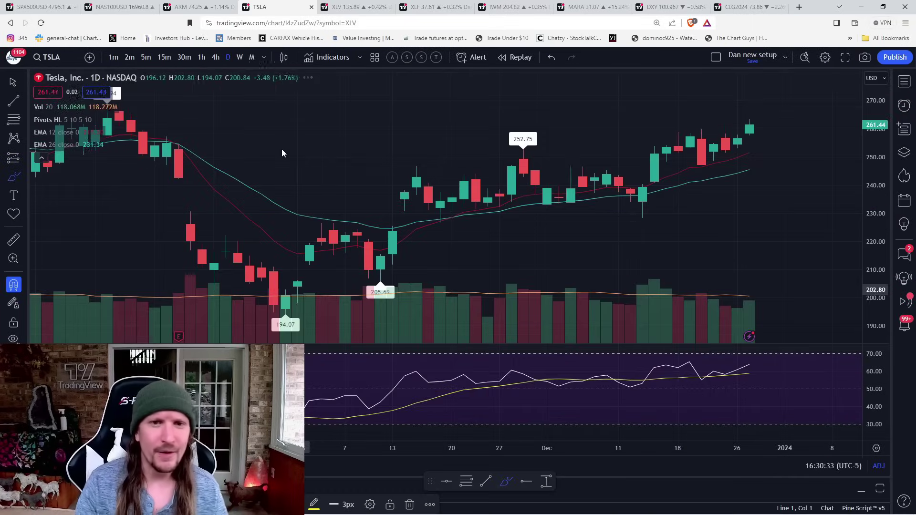
scroll(298, 143, down, 2)
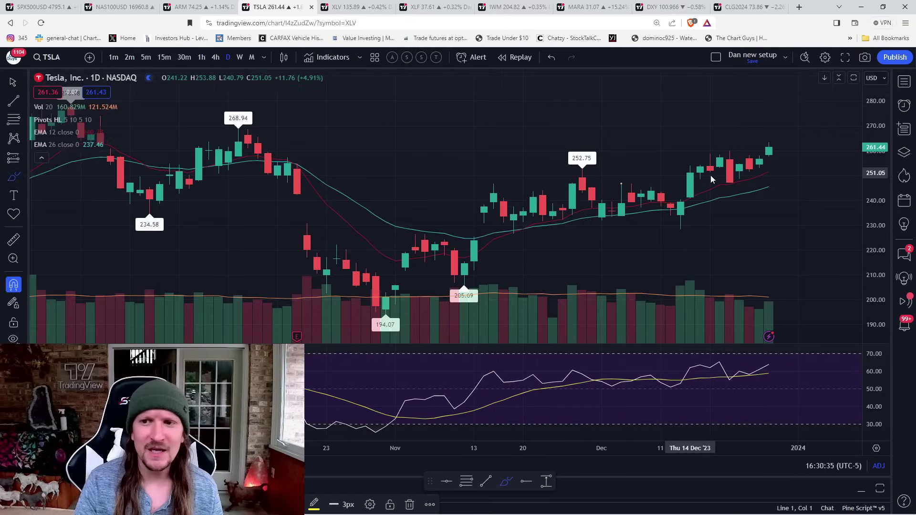
drag(224, 140, 240, 133)
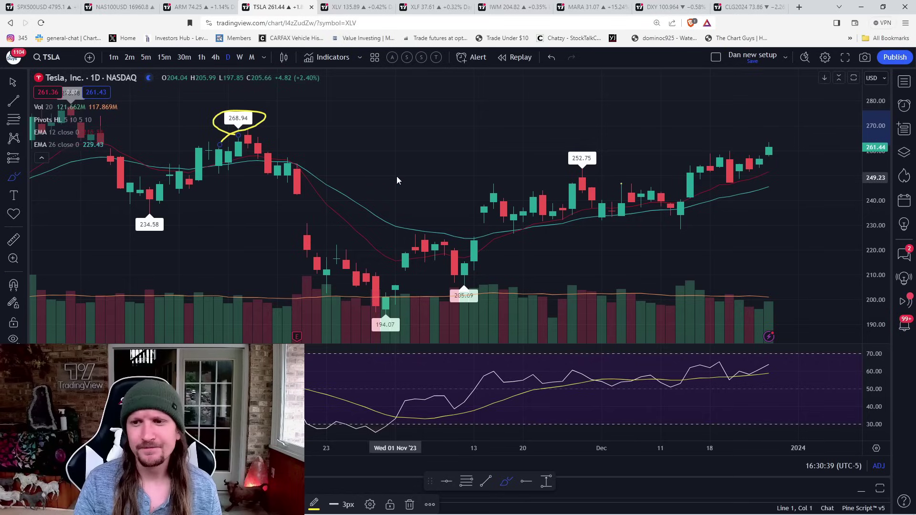
scroll(380, 168, up, 2)
click(354, 7)
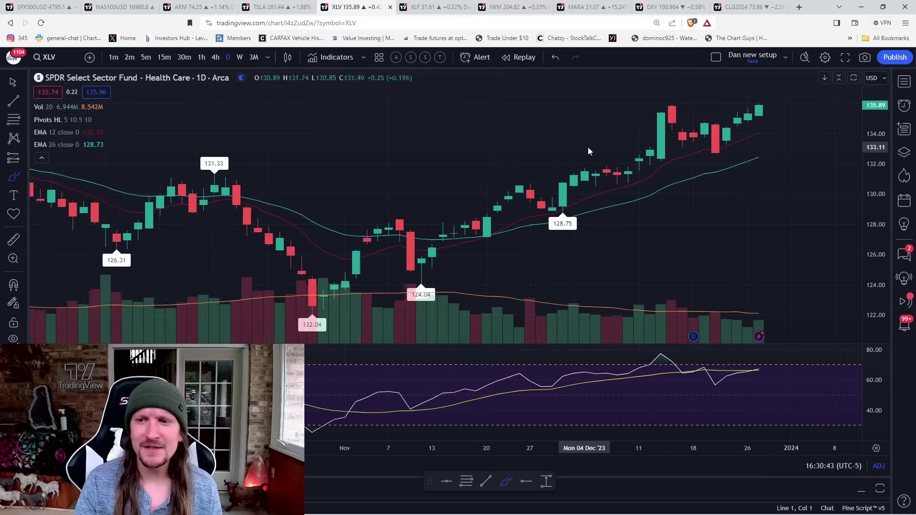
- Pass the financials and Nas 100 charts, then load Alphabet, Apple, Amazon and Meta daily charts
click(429, 7)
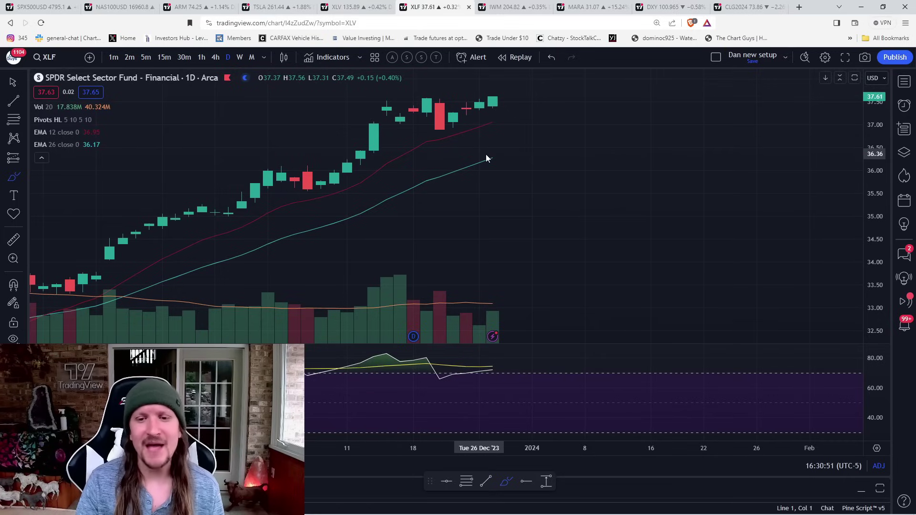
scroll(486, 155, down, 2)
scroll(486, 154, down, 2)
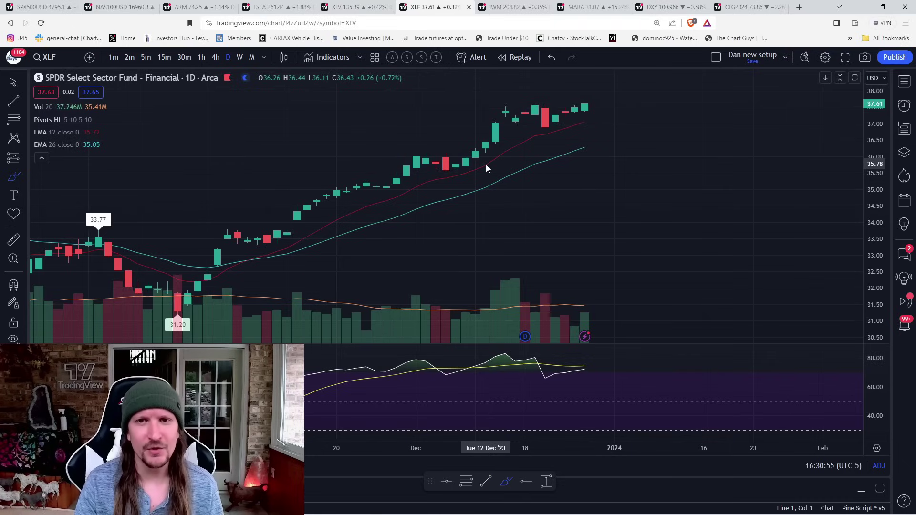
click(122, 6)
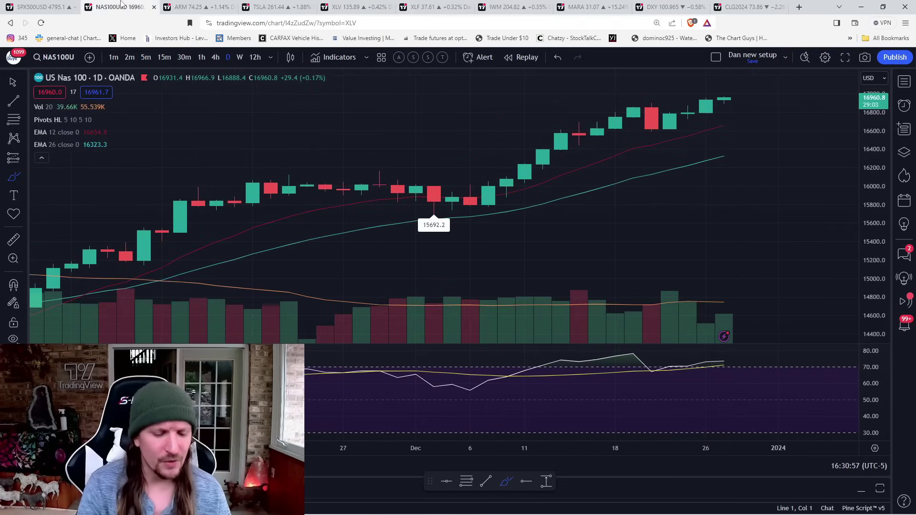
text(GOOGL)
key(Return)
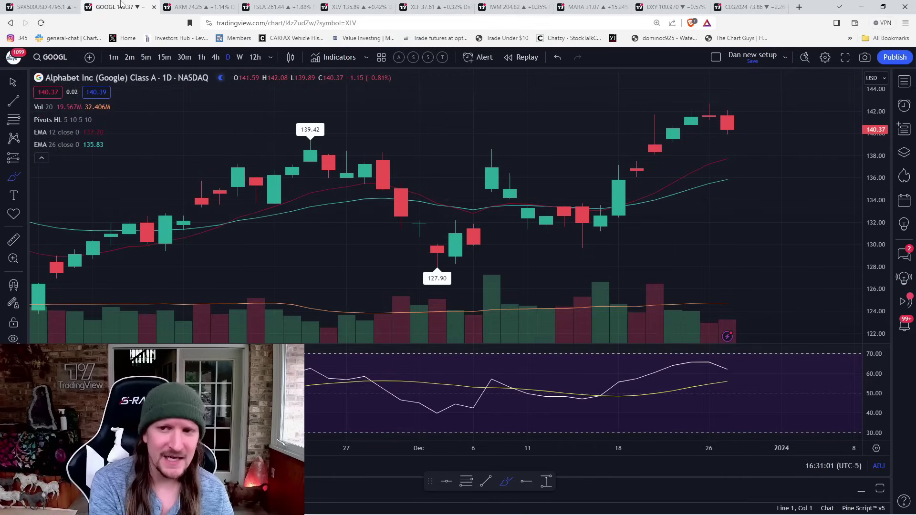
text(AAPL)
key(Return)
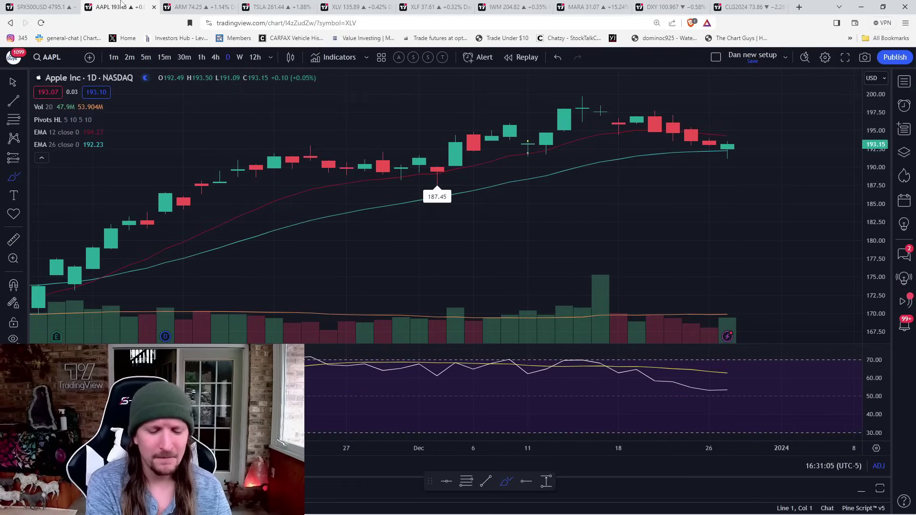
text(AMZN)
key(Return)
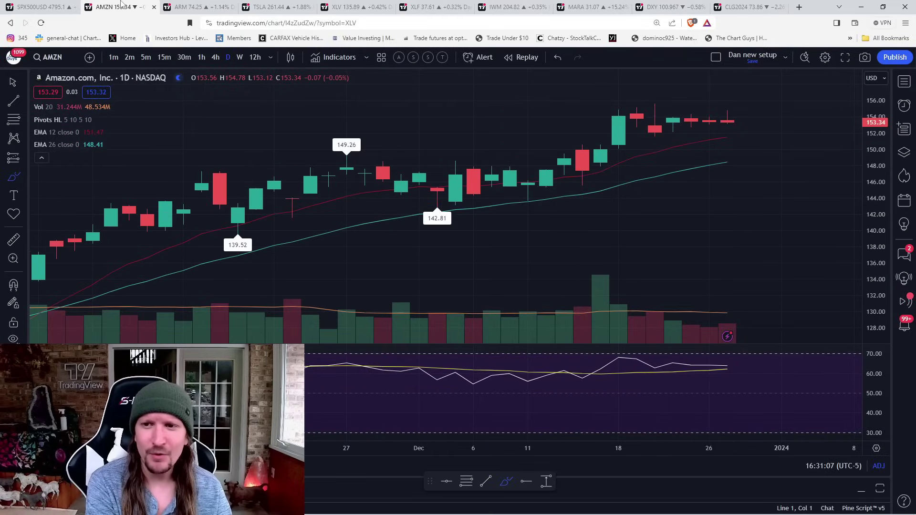
text(META)
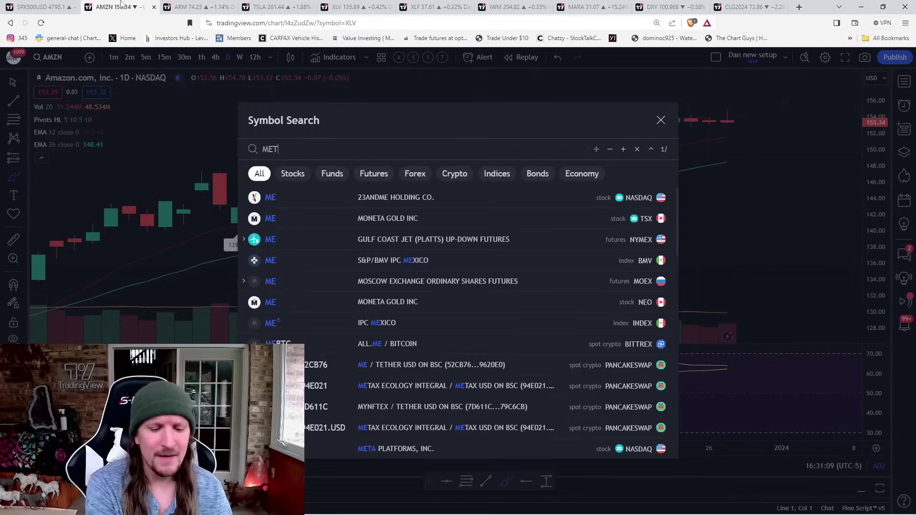
key(Return)
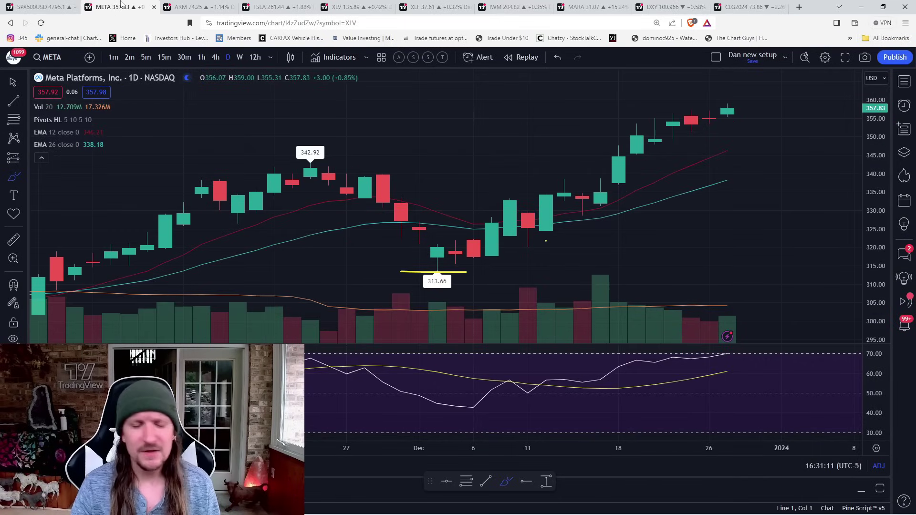
- Move past XLV and XLF to the Russell 2000 IWM, pan intraday, then return to daily
click(333, 6)
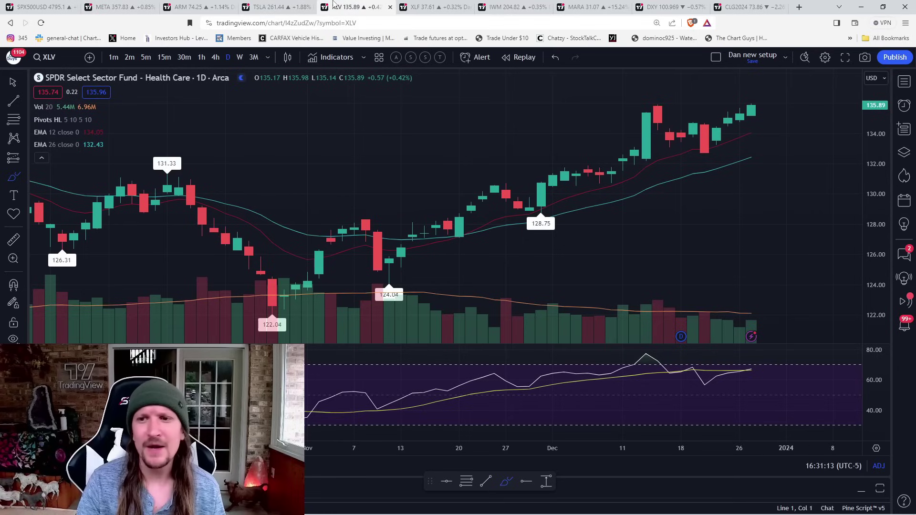
click(419, 6)
click(494, 6)
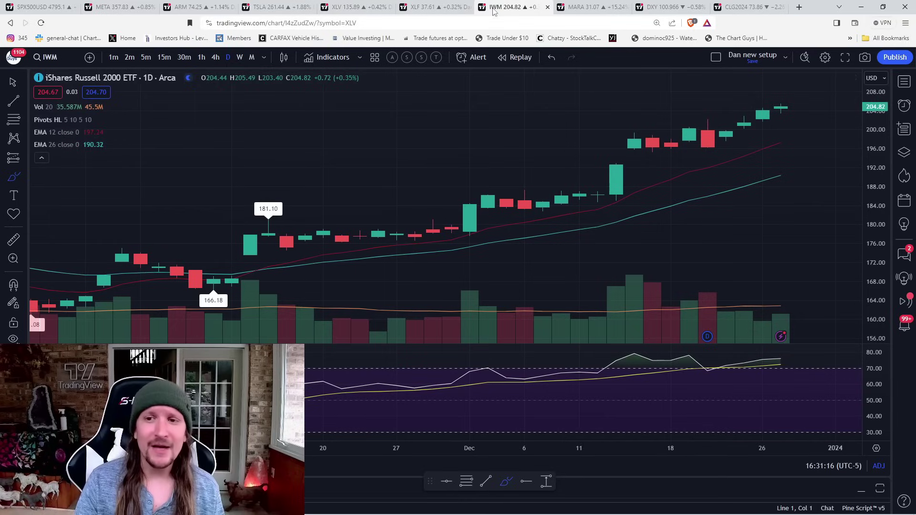
scroll(573, 131, up, 1)
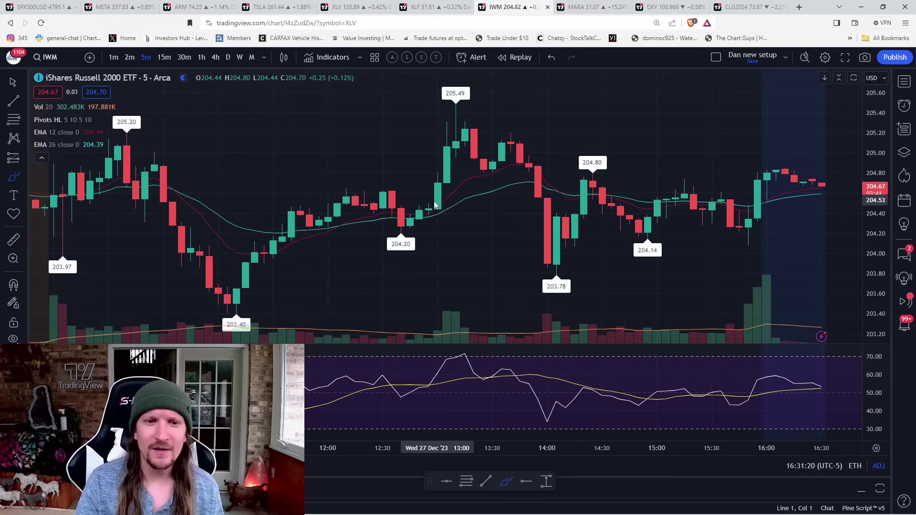
scroll(433, 207, down, 3)
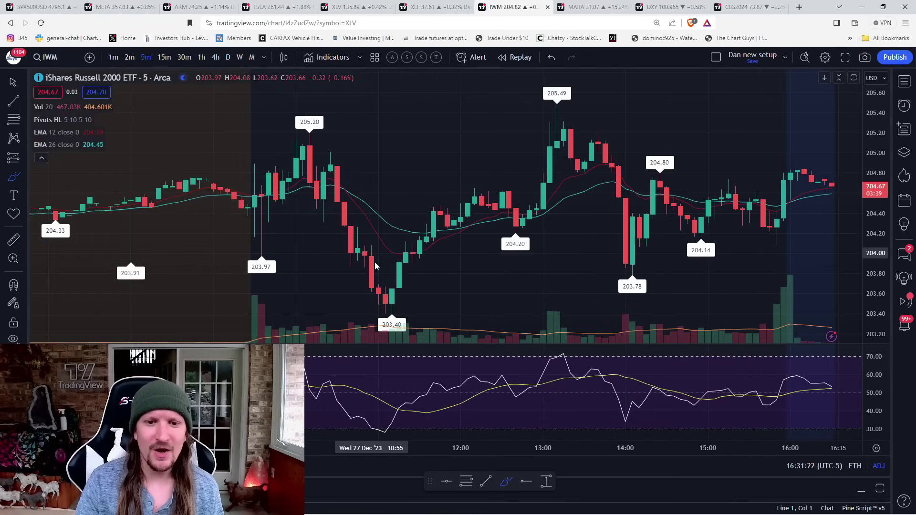
drag(454, 86, 288, 88)
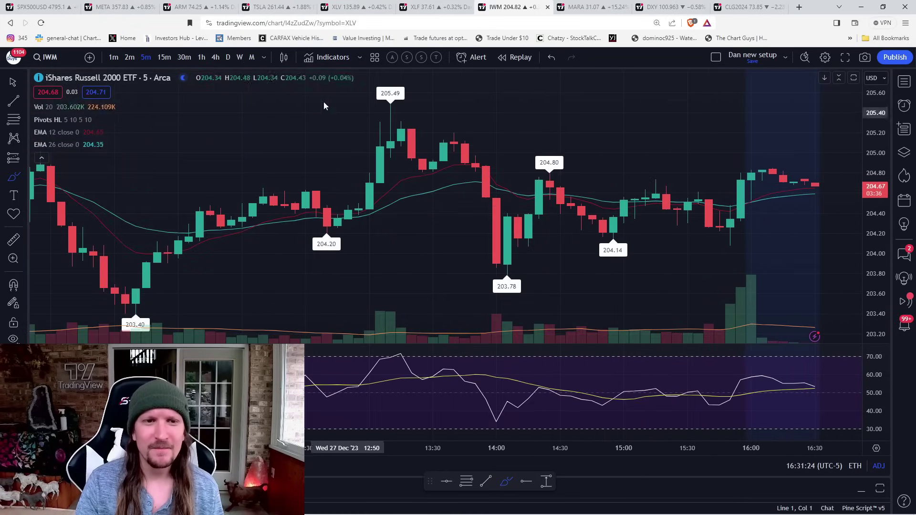
click(229, 59)
scroll(440, 153, up, 5)
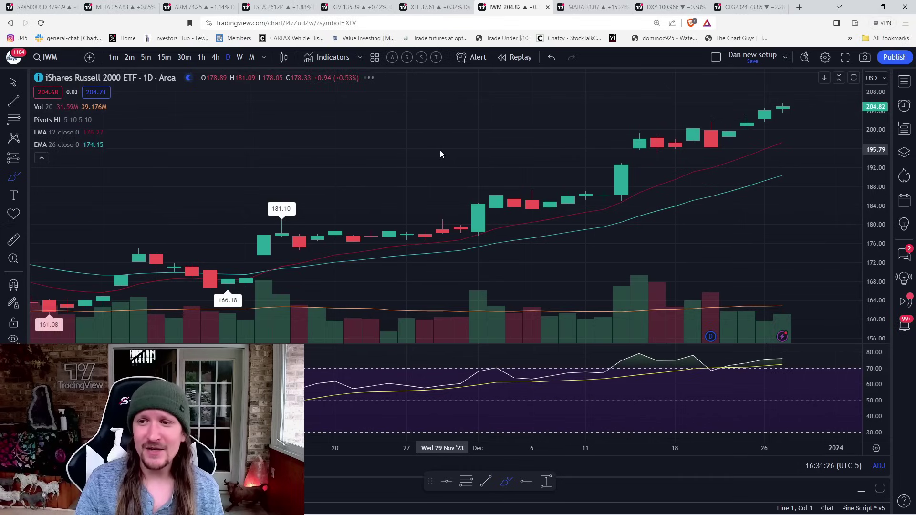
text(ARKK)
- Load the ARKK and XBI biotech charts, cancelling the active drawing tool
key(Return)
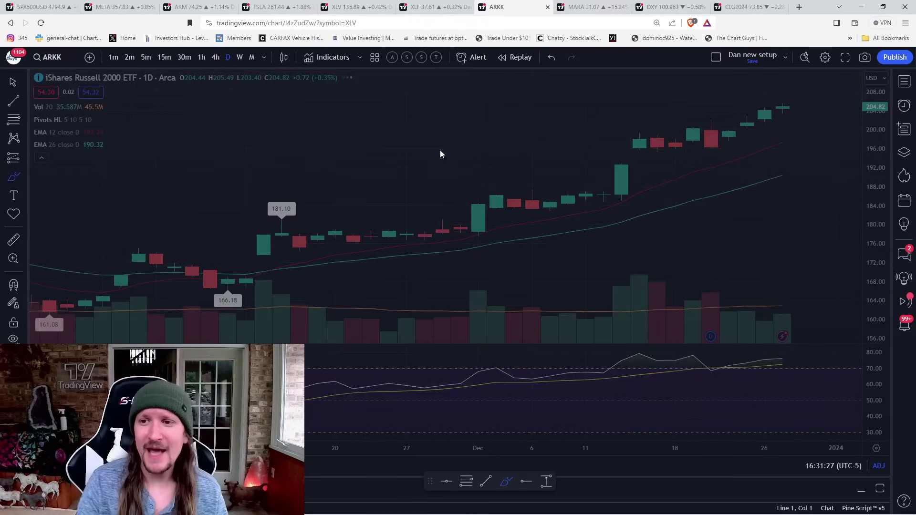
text(XB)
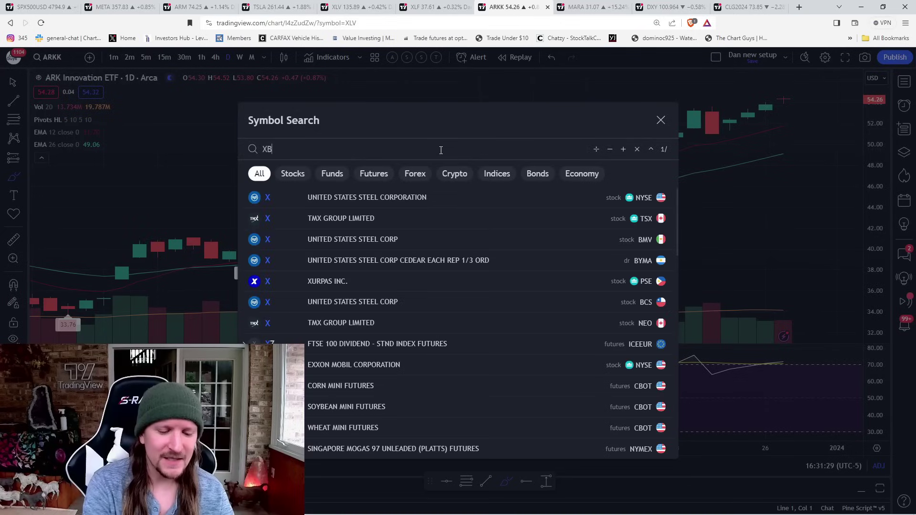
text(I)
key(Return)
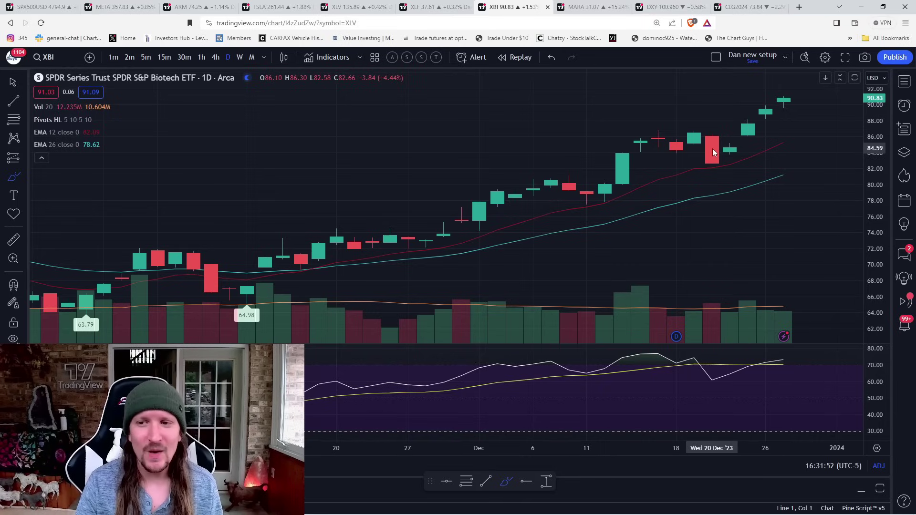
key(Escape)
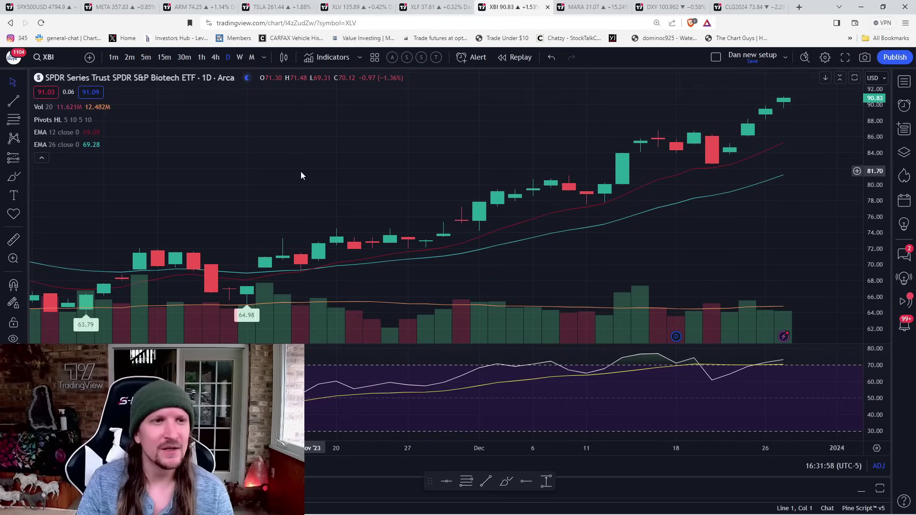
- Check the S&P 500 on hourly candles, then return it to daily
key(ctrl+1)
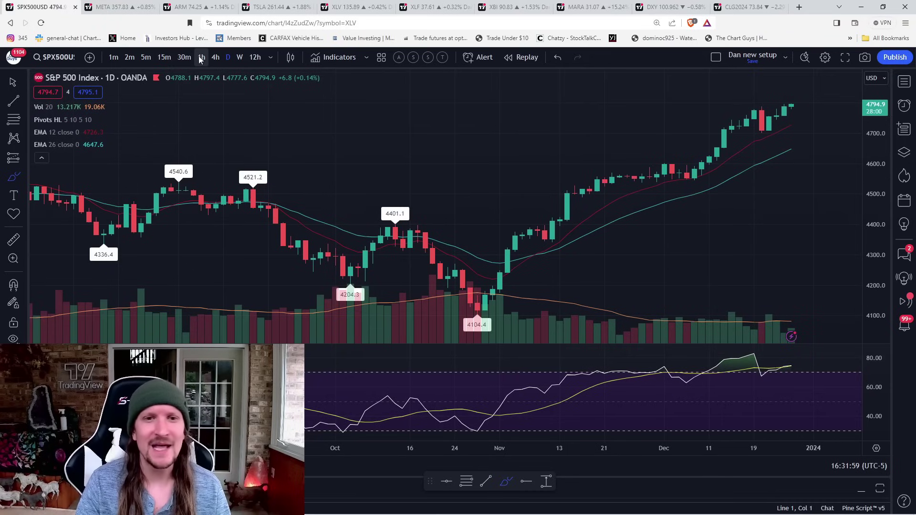
click(201, 58)
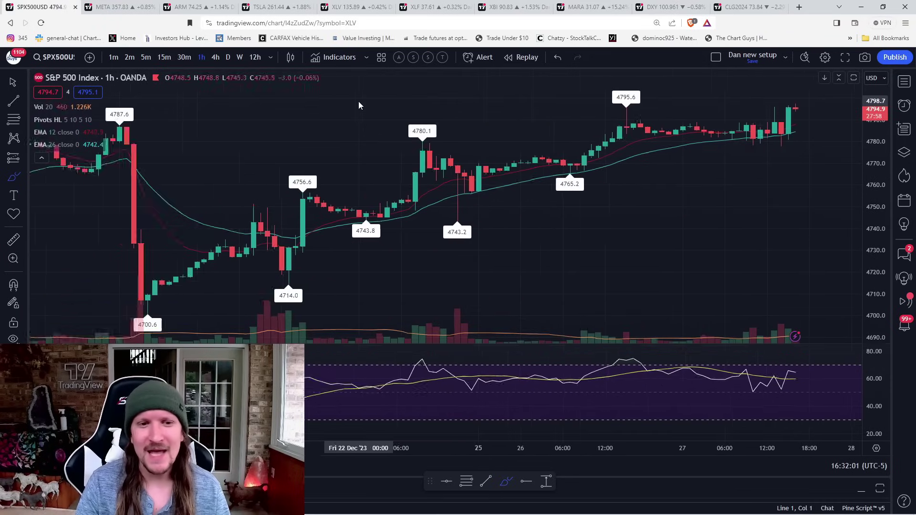
click(230, 57)
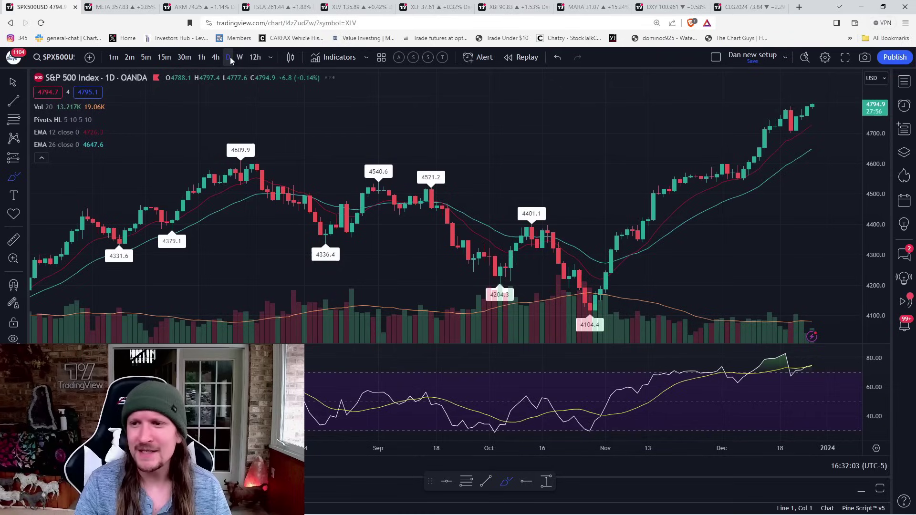
scroll(519, 147, up, 2)
scroll(518, 146, up, 2)
scroll(519, 146, up, 2)
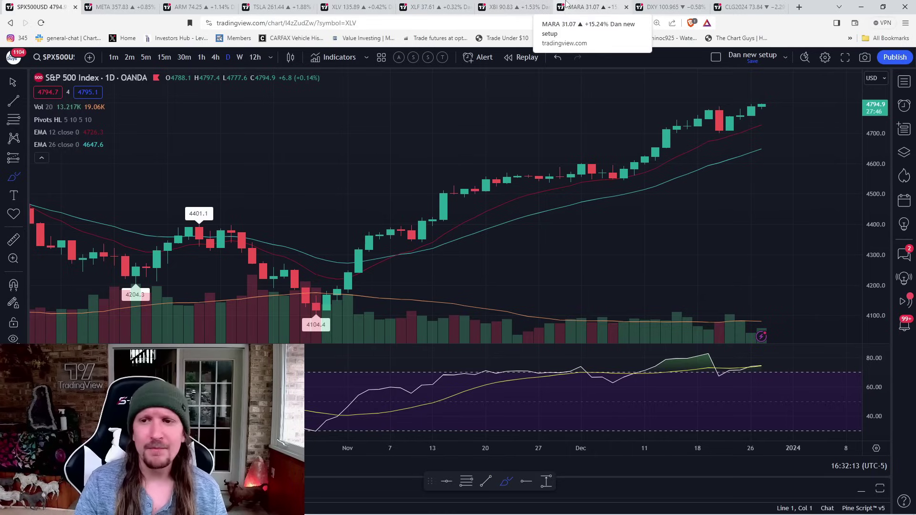
- On Marathon Digital's daily chart, measure the ~118% run since mid-December, clear it, then load RIOT
click(566, 7)
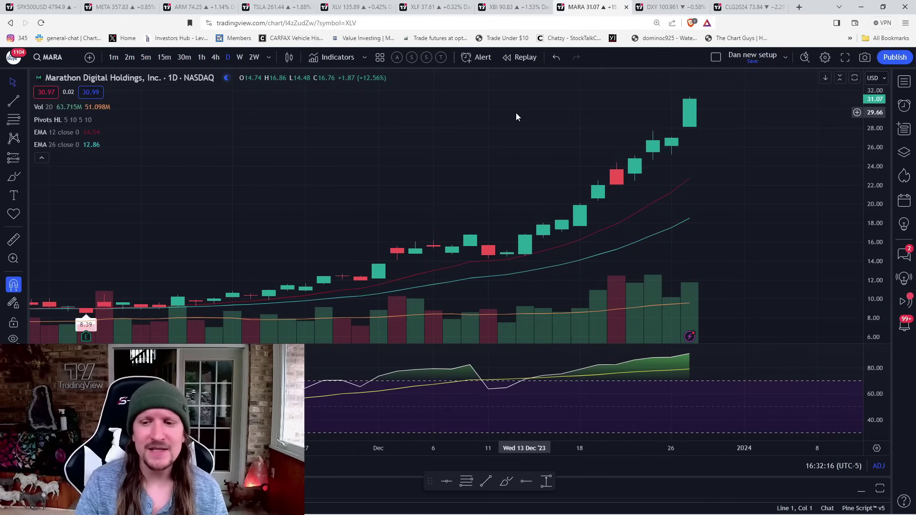
scroll(516, 113, down, 2)
scroll(517, 112, down, 2)
scroll(516, 113, down, 2)
scroll(517, 113, up, 2)
scroll(516, 112, up, 2)
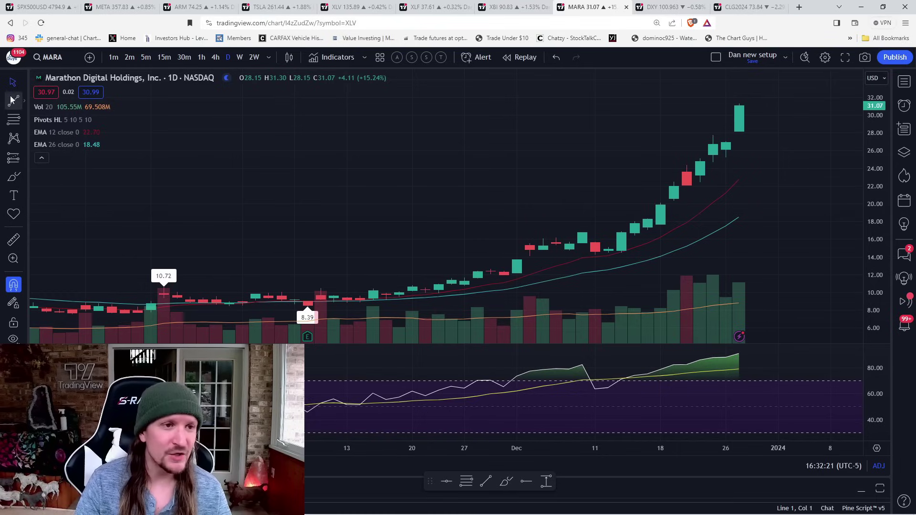
click(13, 82)
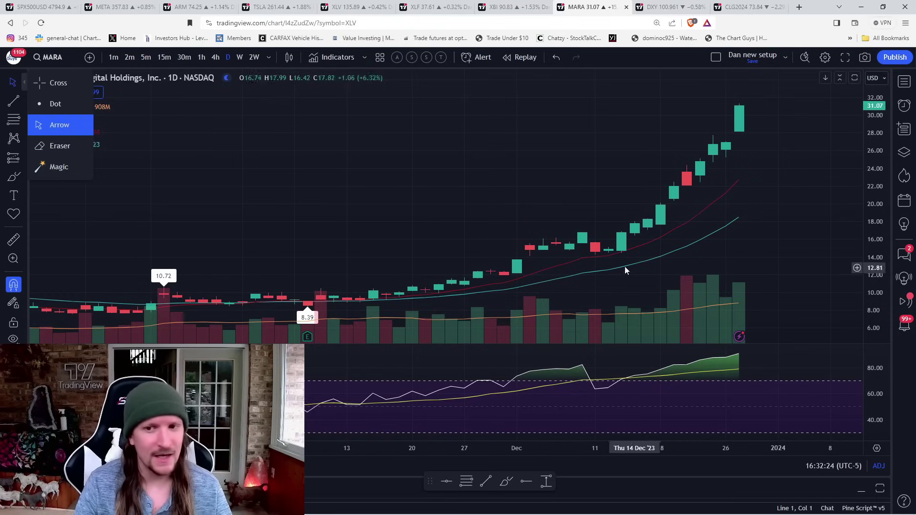
drag(596, 255, 742, 119)
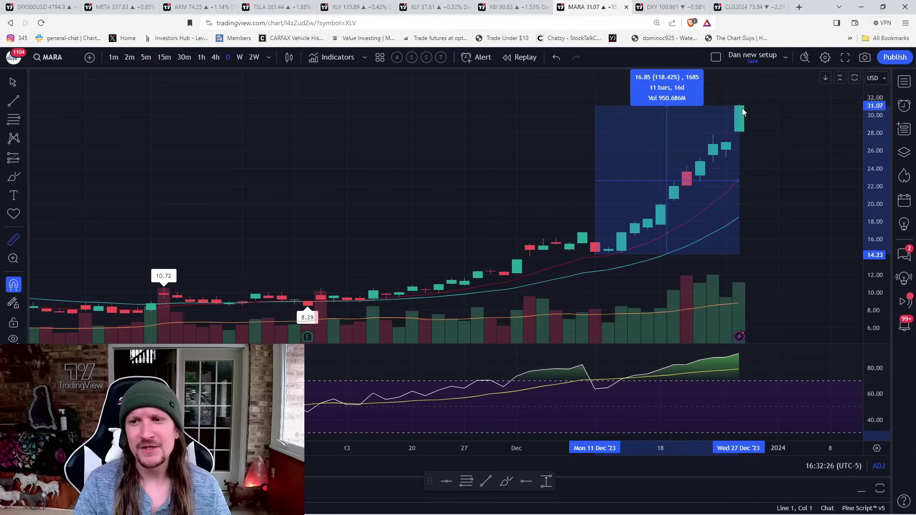
click(768, 148)
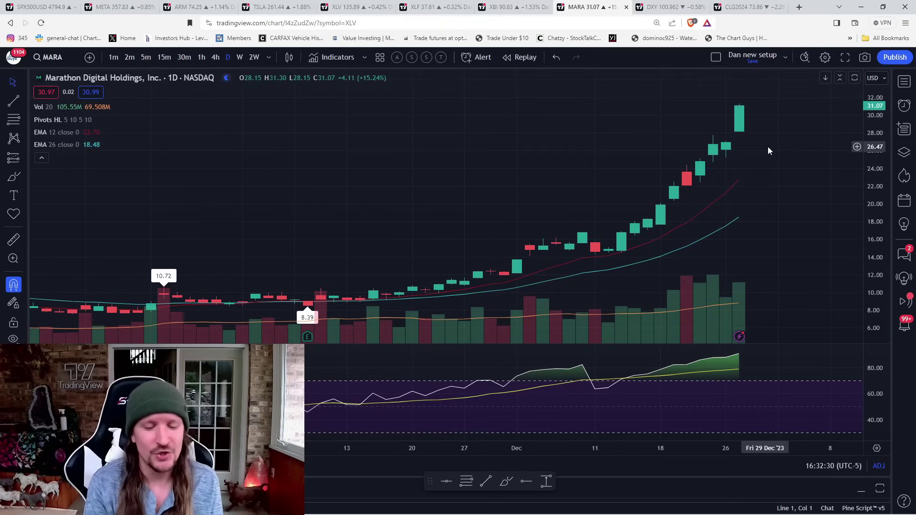
text(riot)
key(Return)
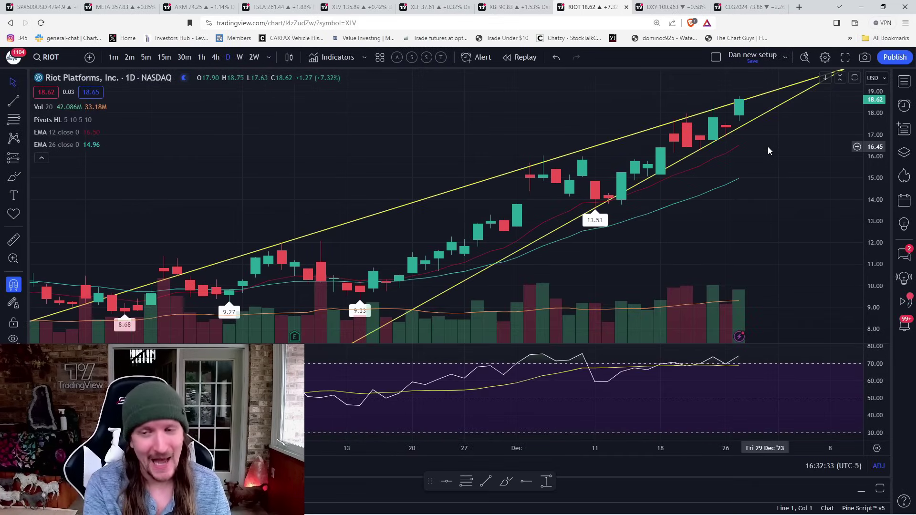
- Check Riot on 4-hour then daily candles, then load Hut 8, CleanSpark and Marathon Digital
click(216, 58)
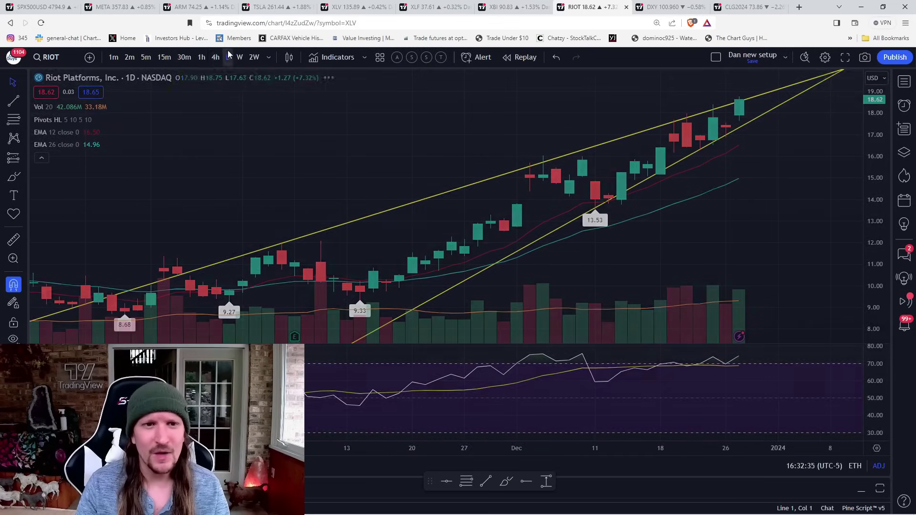
click(229, 58)
key(space)
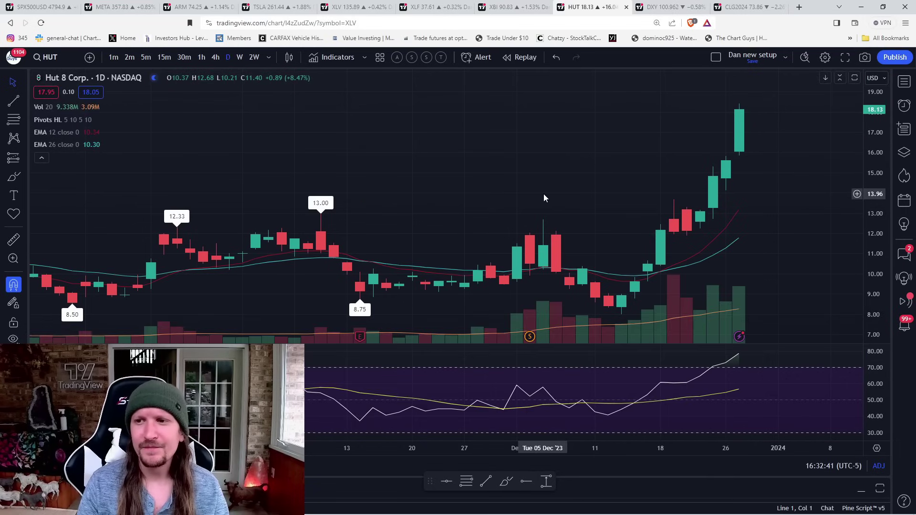
scroll(544, 194, down, 2)
scroll(544, 194, down, 2)
scroll(543, 194, down, 2)
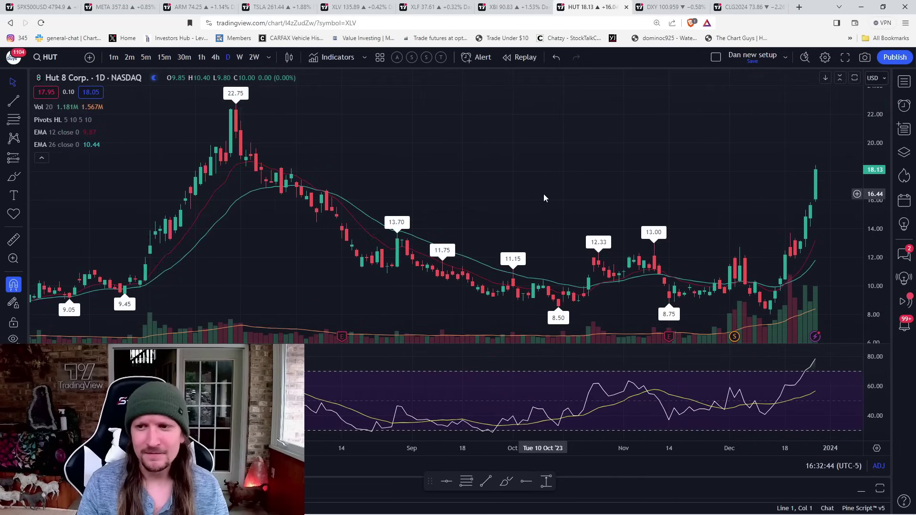
scroll(543, 194, down, 2)
text(clsk)
key(Return)
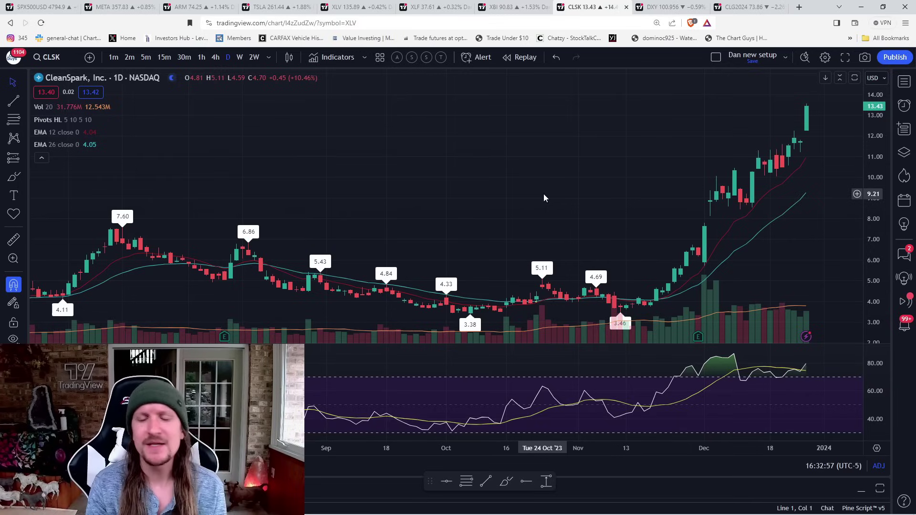
text(MARA)
key(Return)
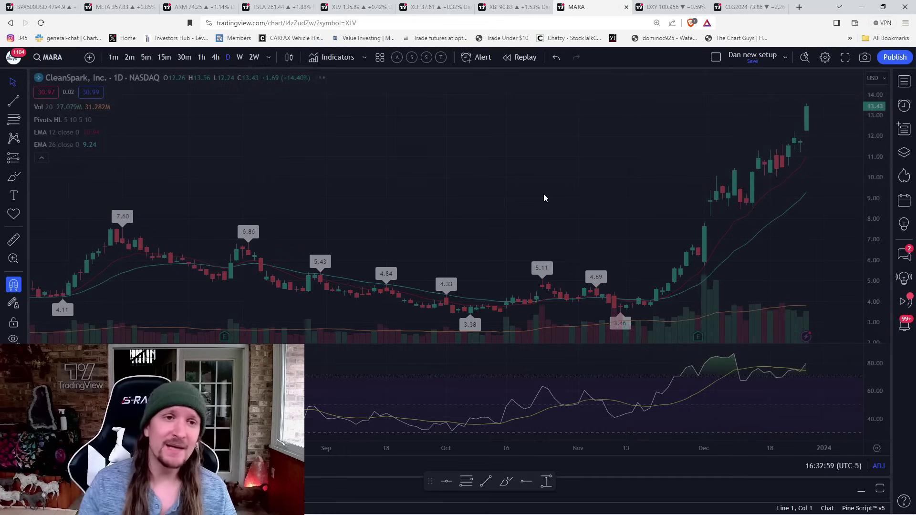
- Reload Riot Platforms on 2-minute candles and pan through the morning bars
click(507, 7)
text(RIOT)
key(Return)
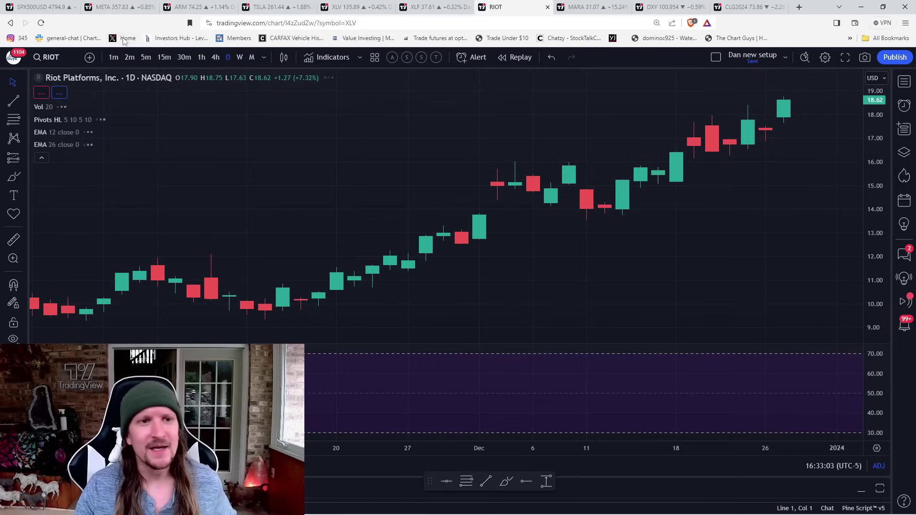
click(129, 61)
scroll(525, 229, down, 2)
scroll(524, 230, down, 2)
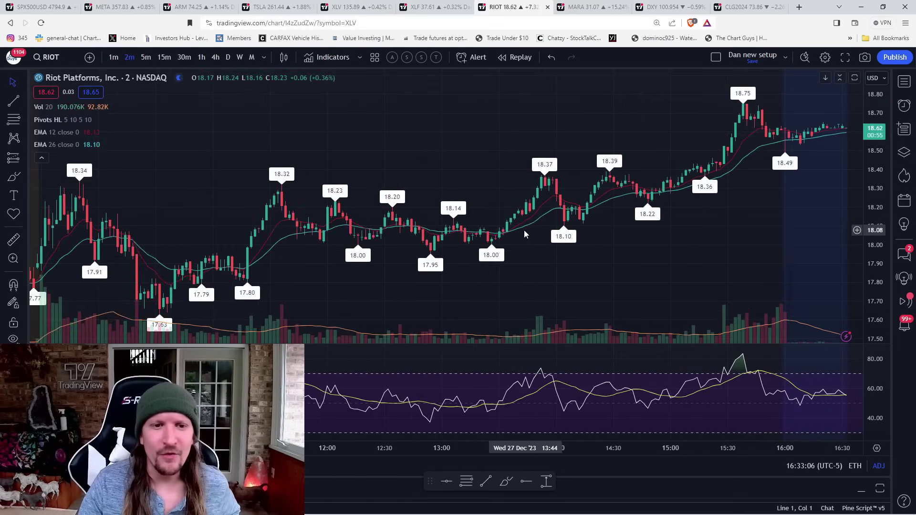
scroll(508, 234, down, 2)
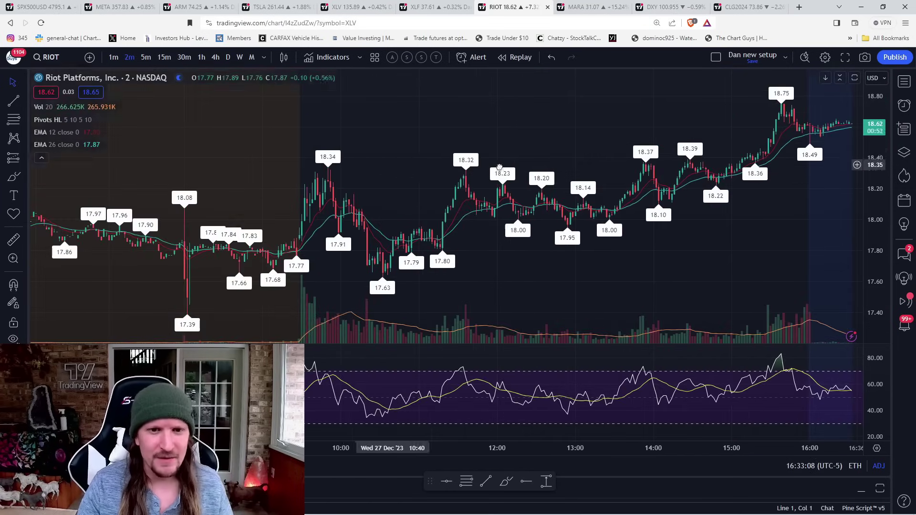
drag(378, 165, 812, 195)
scroll(813, 194, up, 3)
scroll(723, 183, up, 2)
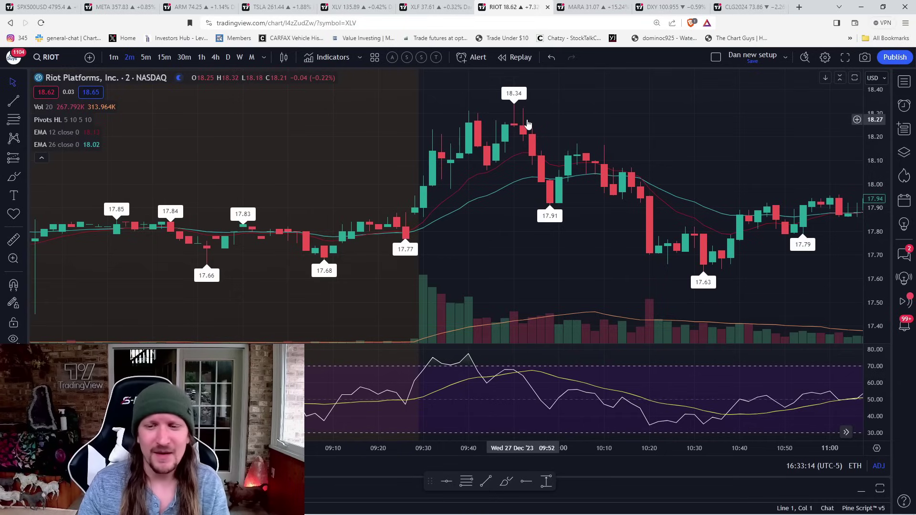
mouse_move(652, 169)
mouse_down()
mouse_move(385, 116)
mouse_move(246, 128)
mouse_up()
- Switch Riot to 15-minute candles, review sessions through Dec 26–27, then jump to the latest bars
click(164, 56)
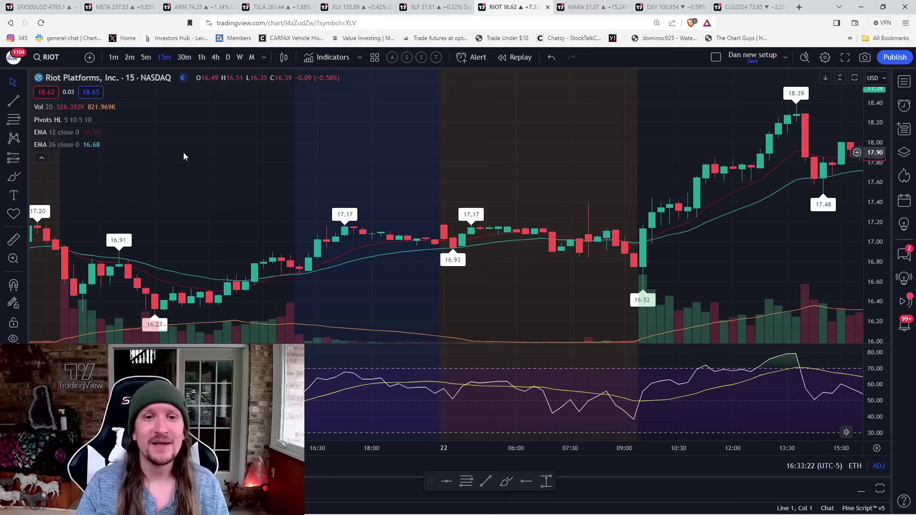
drag(638, 129, 468, 134)
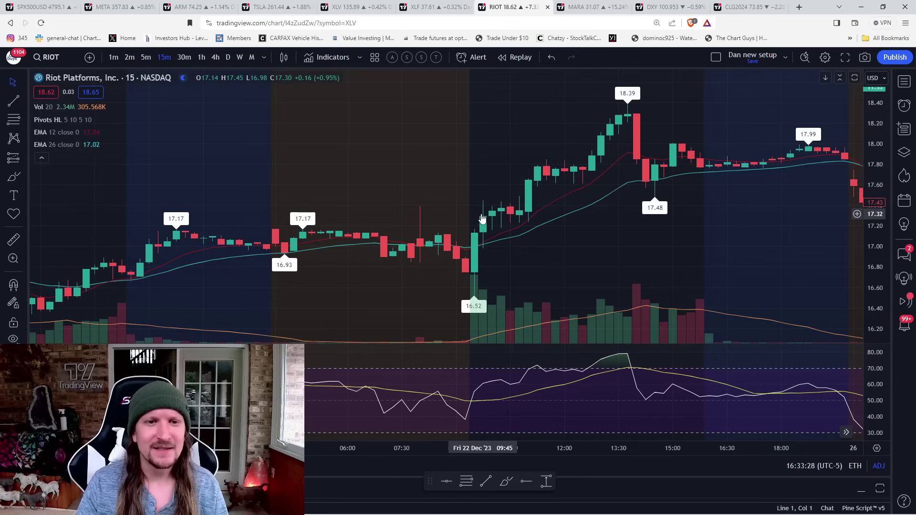
drag(645, 225, 586, 240)
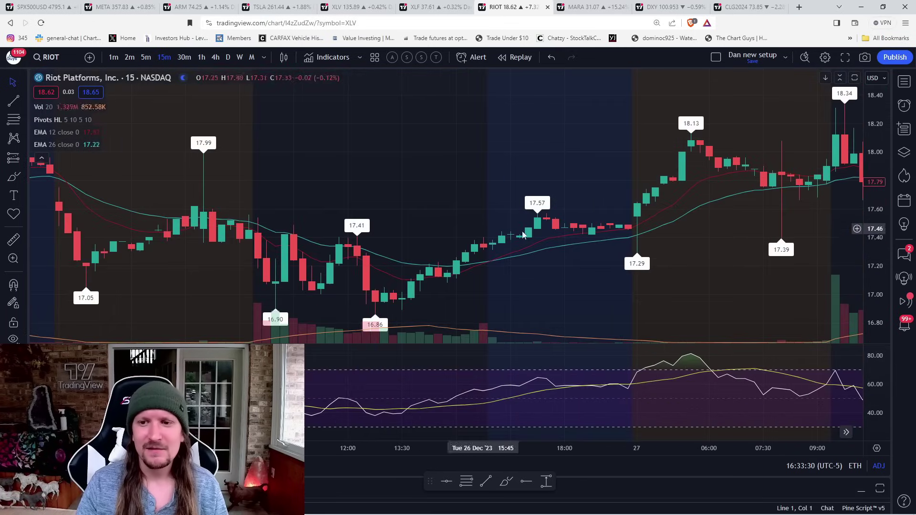
click(845, 433)
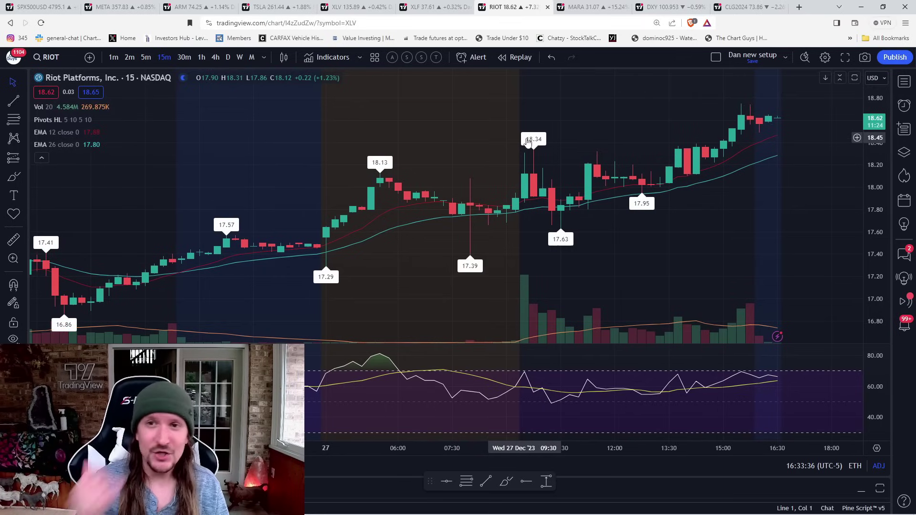
- Put Marathon Digital on 15-minute candles and dismiss the chart's context menu
click(594, 7)
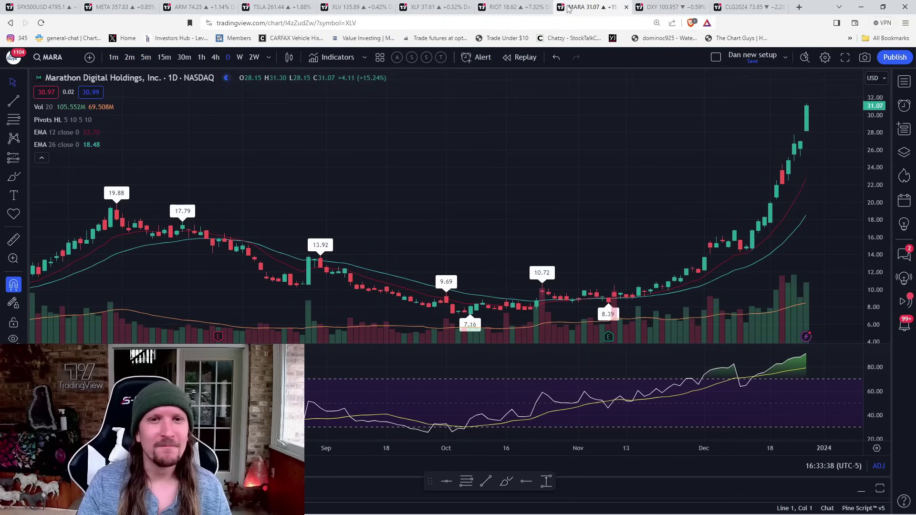
click(163, 57)
scroll(602, 237, up, 3)
click(24, 82)
scroll(788, 227, left, 5)
scroll(782, 245, left, 5)
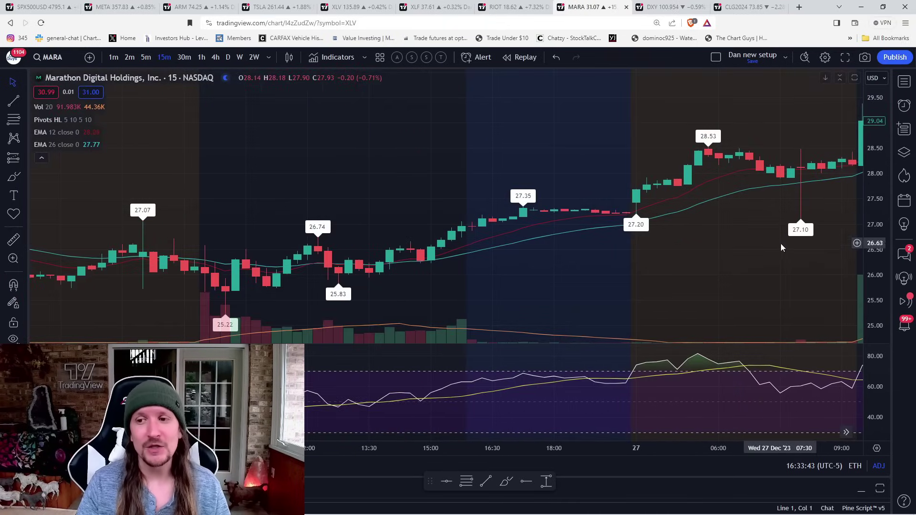
scroll(645, 253, left, 3)
scroll(646, 250, up, 2)
scroll(648, 250, up, 2)
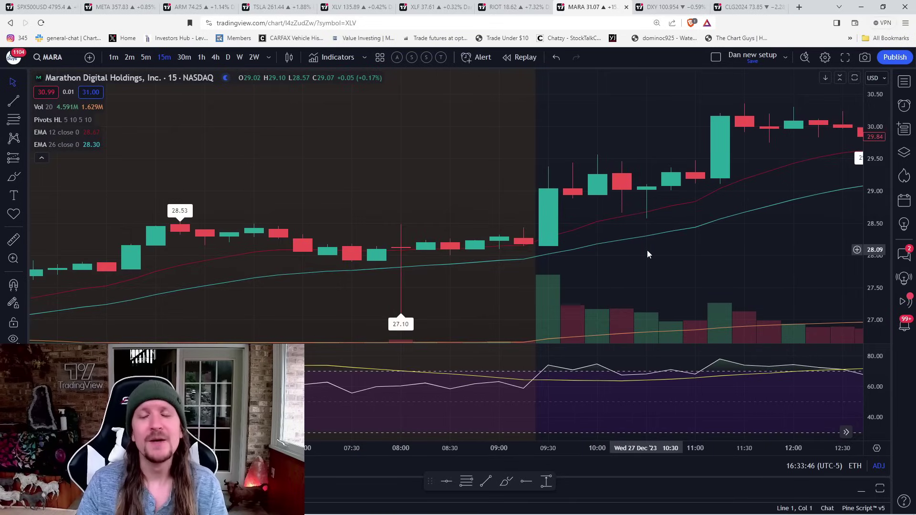
right_click(648, 250)
click(604, 284)
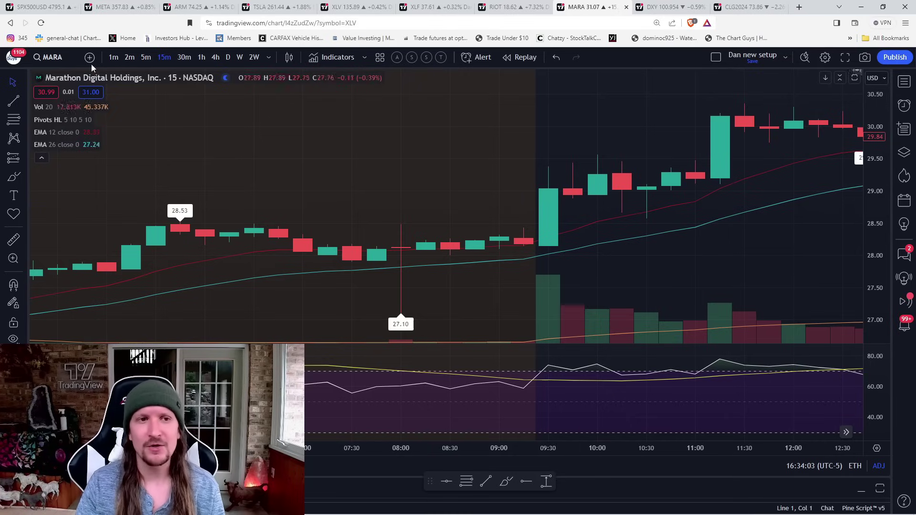
- Switch Marathon to 2-minute candles, pan to the morning, and undo a first trend-line attempt
click(130, 58)
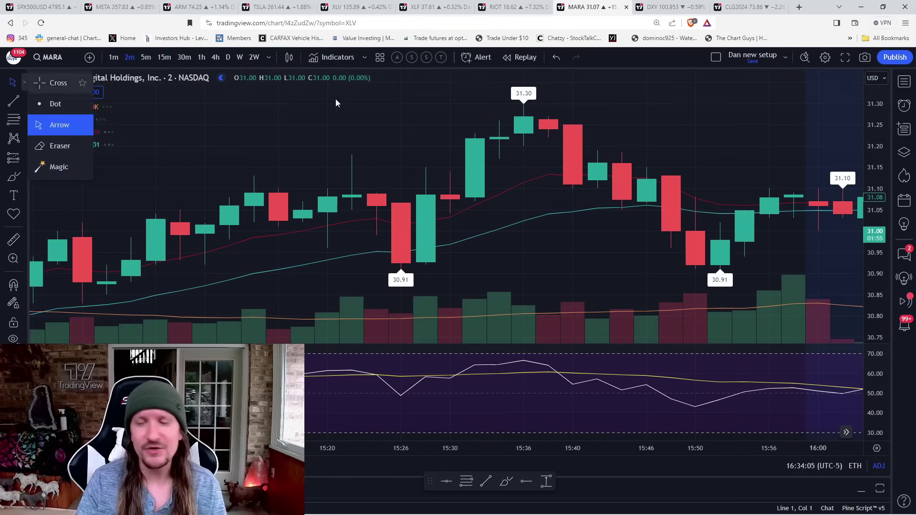
scroll(742, 225, down, 3)
scroll(743, 236, down, 3)
mouse_move(626, 270)
mouse_down()
mouse_move(375, 242)
mouse_move(596, 279)
mouse_move(753, 262)
mouse_up()
drag(575, 239, 733, 180)
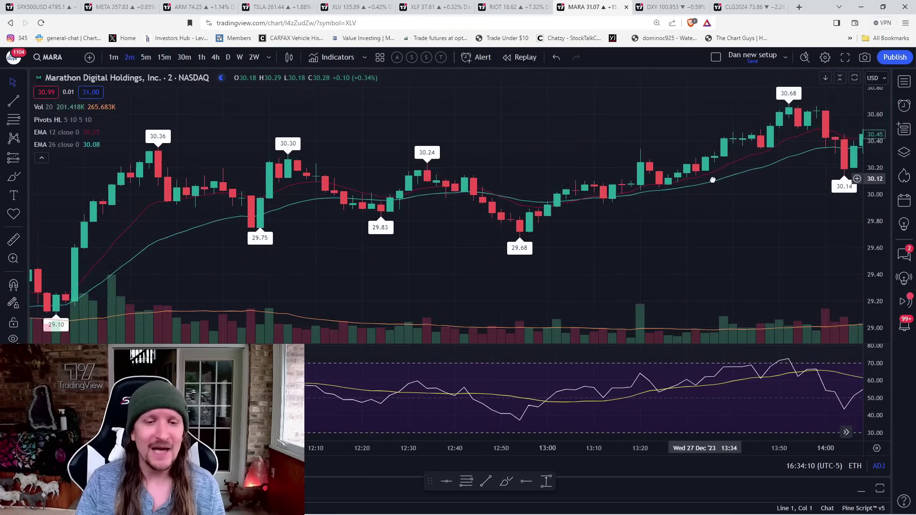
click(11, 102)
click(393, 195)
click(546, 200)
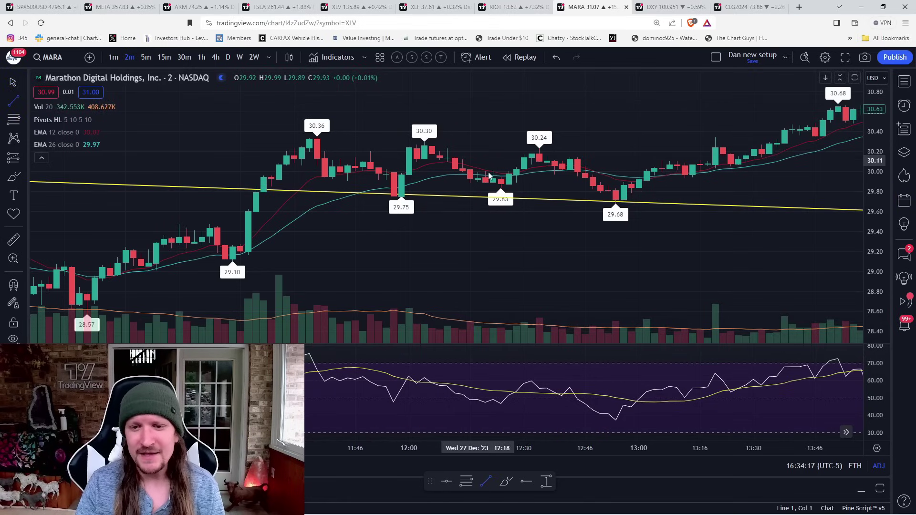
scroll(452, 246, down, 2)
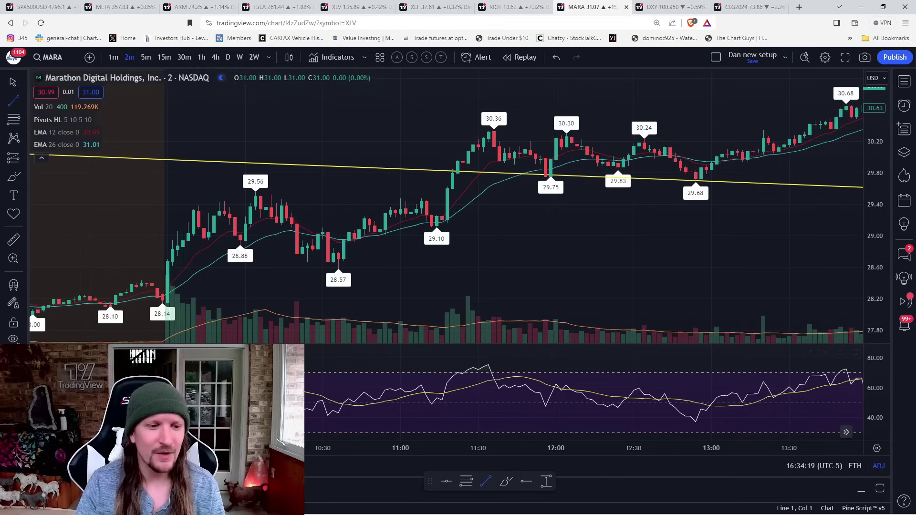
key(ctrl+z)
- Draw converging trend lines under the 28.88/28.57 lows and along the falling highs
click(14, 101)
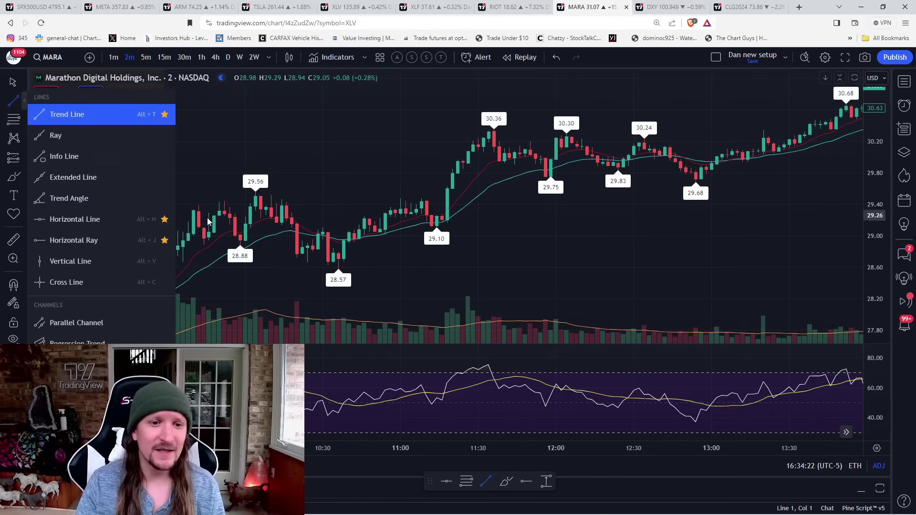
click(205, 238)
click(294, 262)
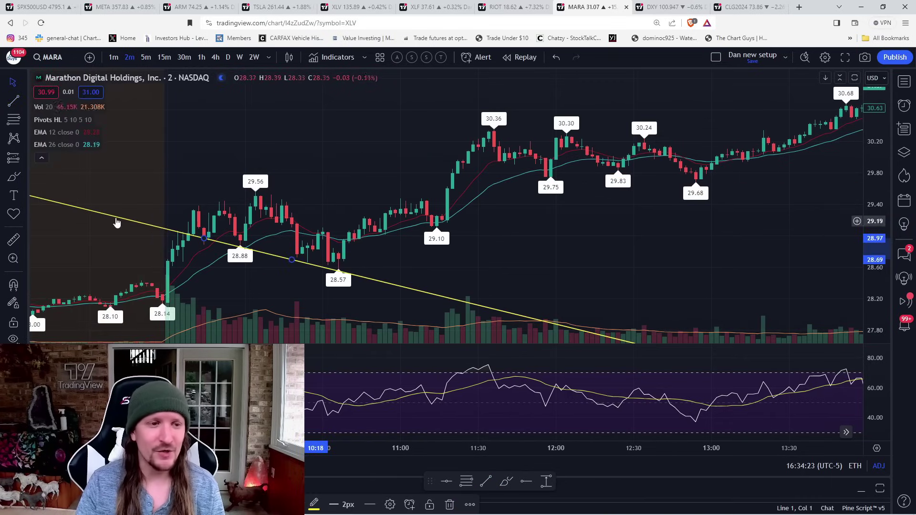
click(280, 203)
click(369, 256)
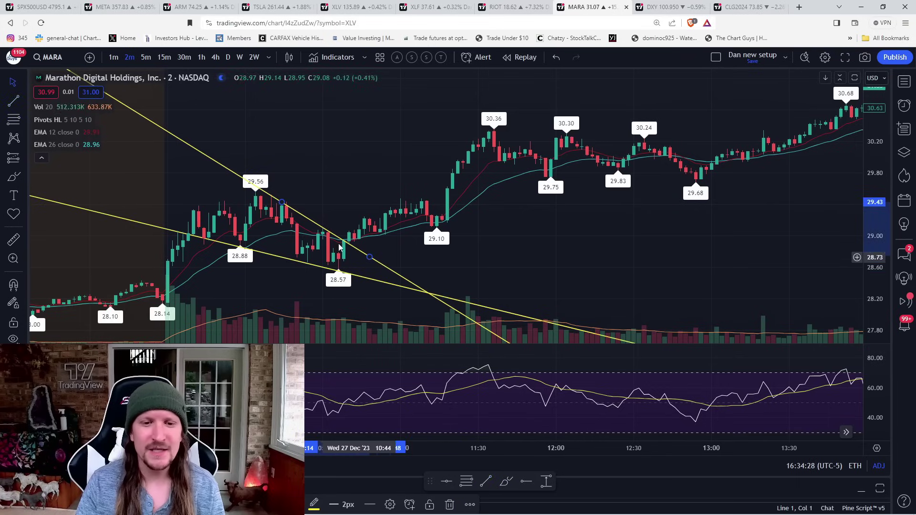
click(21, 82)
scroll(301, 150, up, 3)
drag(645, 229, 527, 209)
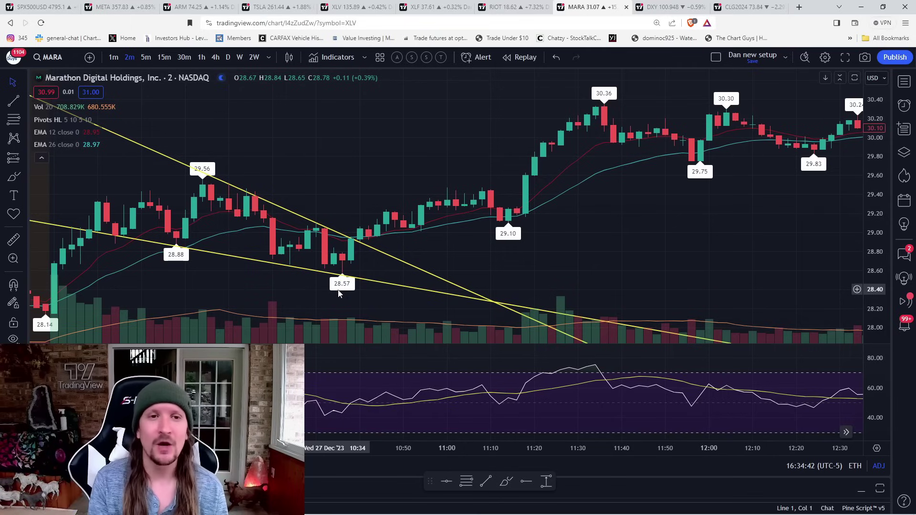
key(ctrl+shift+Tab)
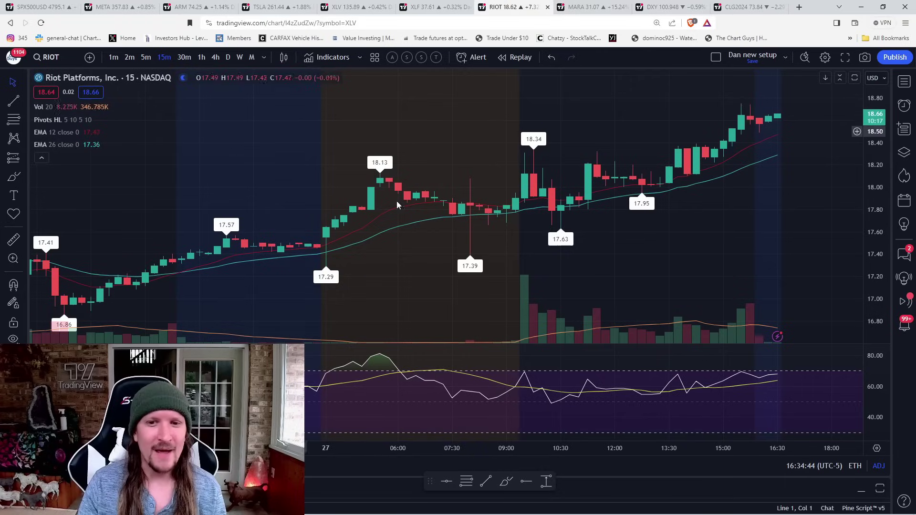
scroll(473, 246, up, 3)
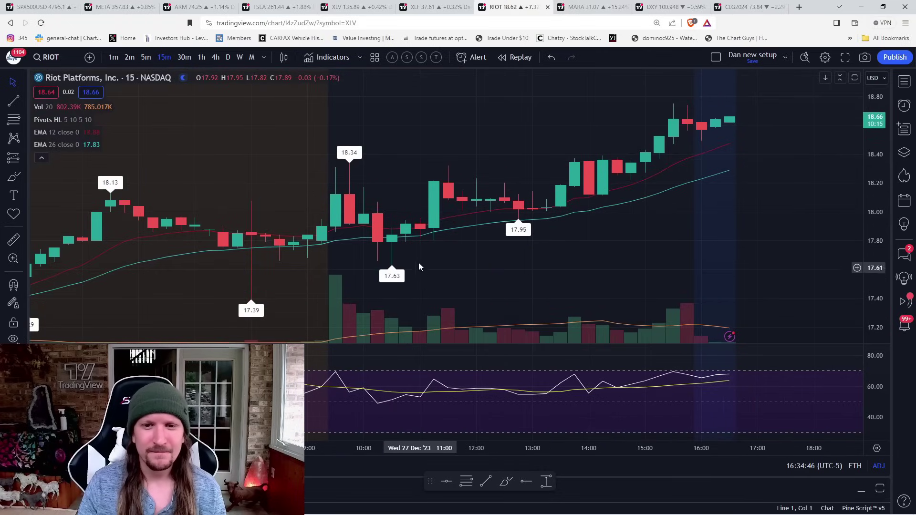
key(Left)
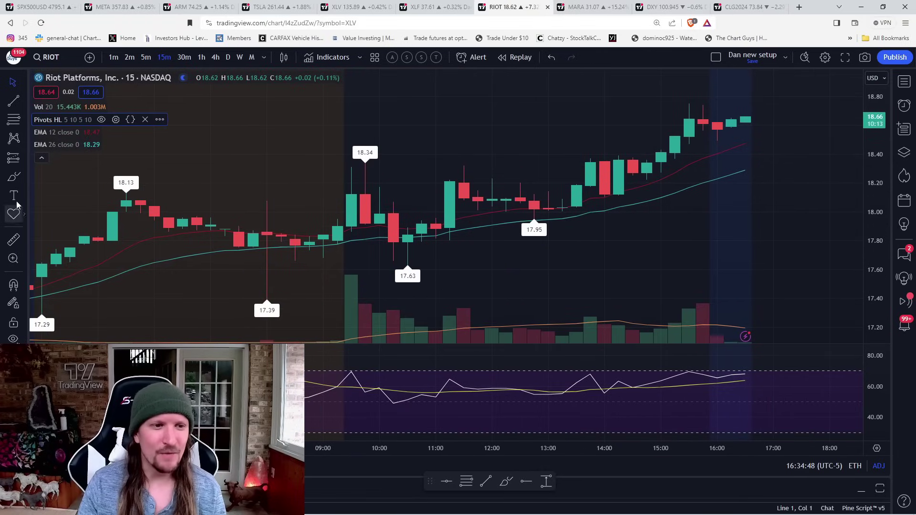
click(14, 176)
mouse_move(394, 266)
mouse_down()
mouse_move(435, 222)
mouse_move(473, 210)
mouse_up()
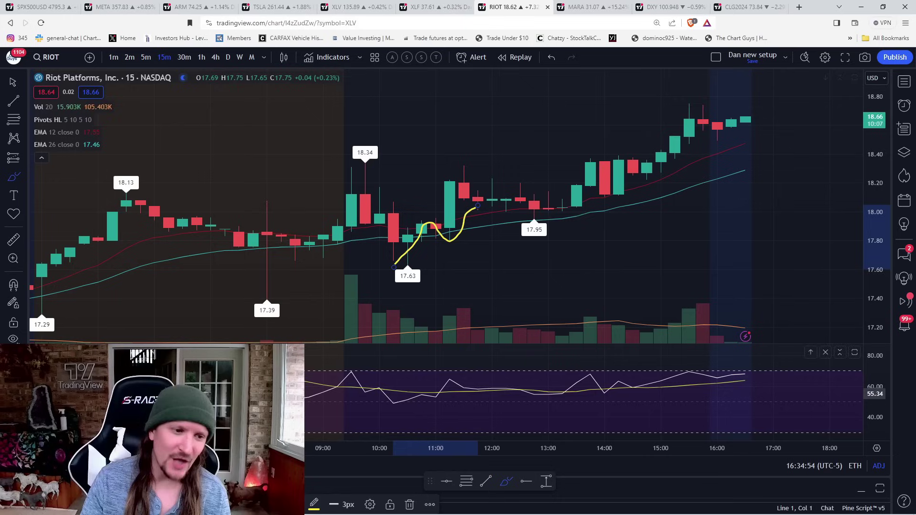
key(Delete)
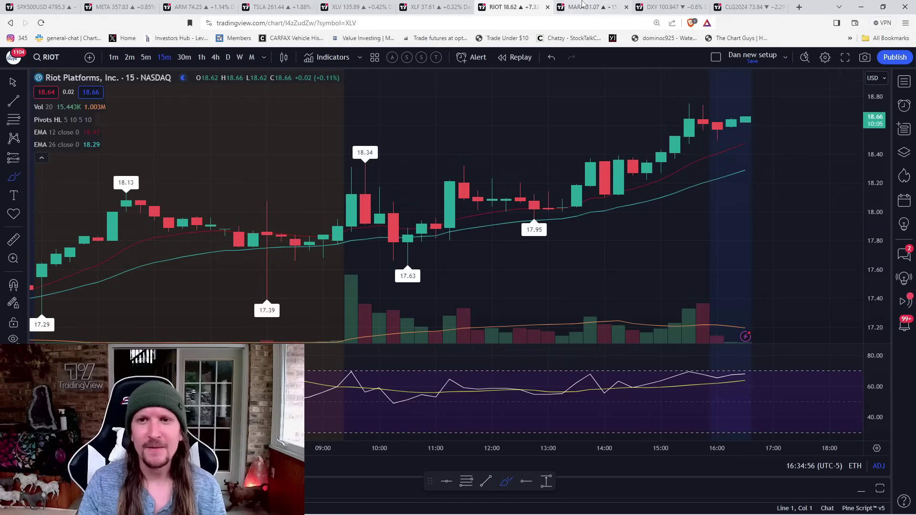
click(587, 6)
- Highlight Marathon Digital's 15-minute consolidation near 29.9 with a yellow brush stroke
click(164, 56)
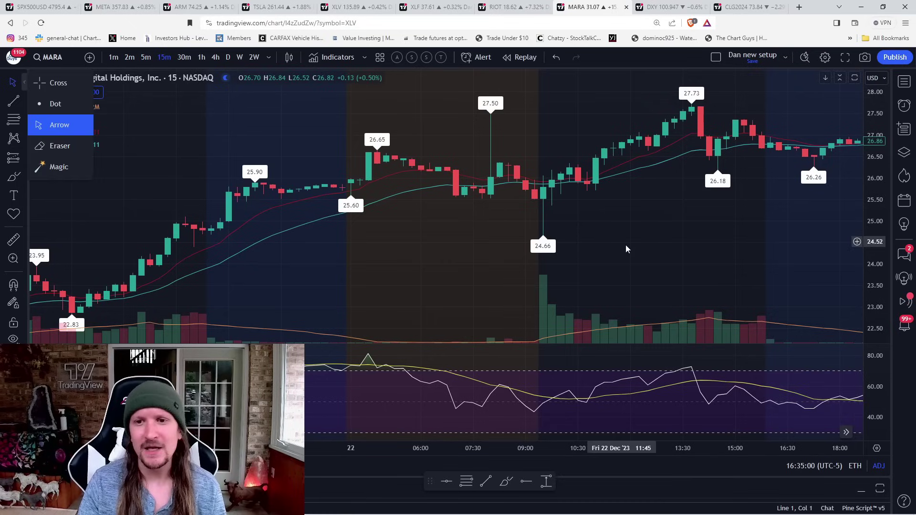
scroll(609, 247, up, 1)
scroll(592, 248, up, 2)
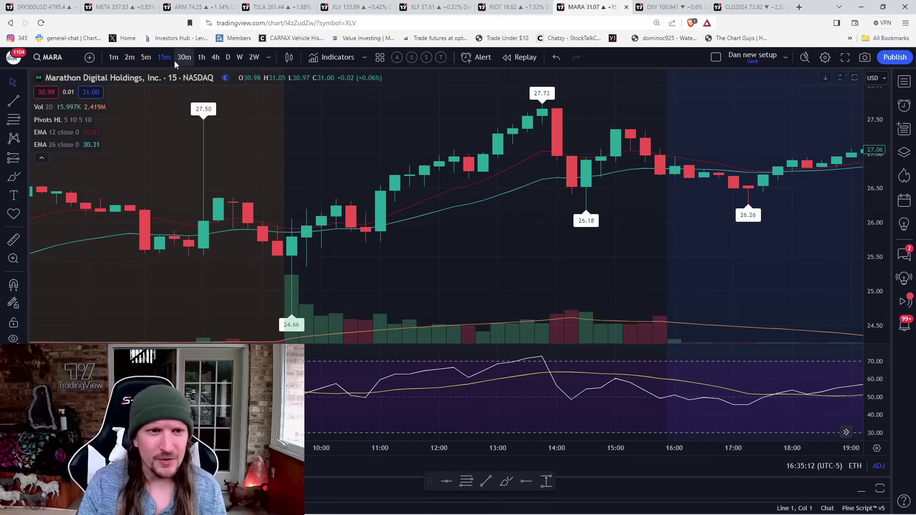
scroll(355, 206, down, 2)
scroll(356, 207, right, 5)
scroll(612, 248, right, 5)
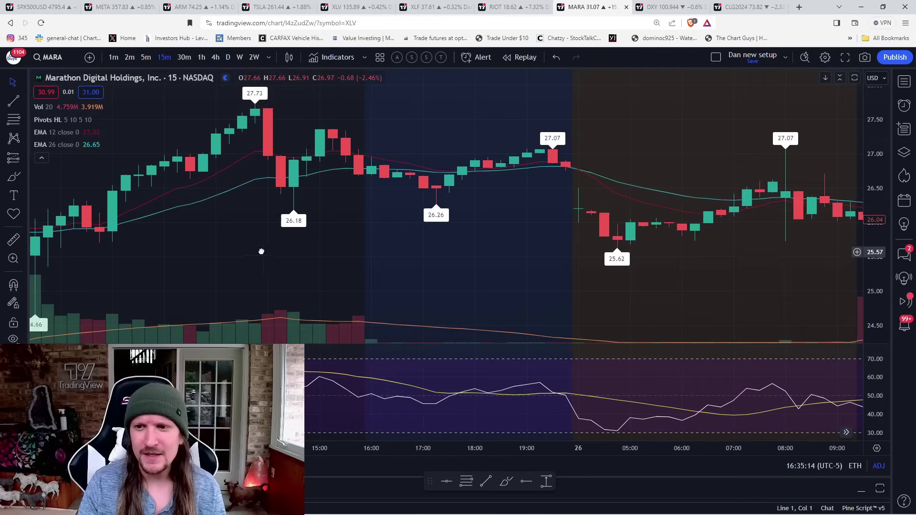
scroll(188, 245, right, 5)
scroll(834, 435, right, 5)
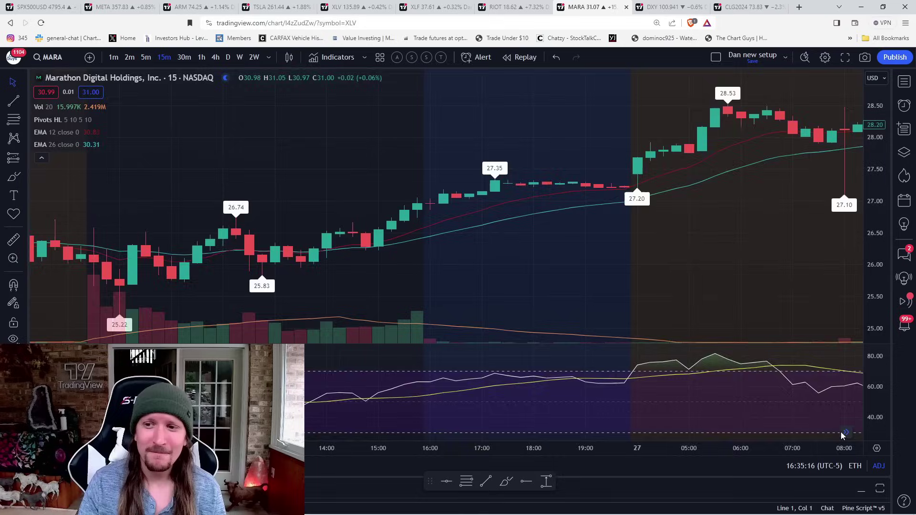
scroll(835, 434, right, 5)
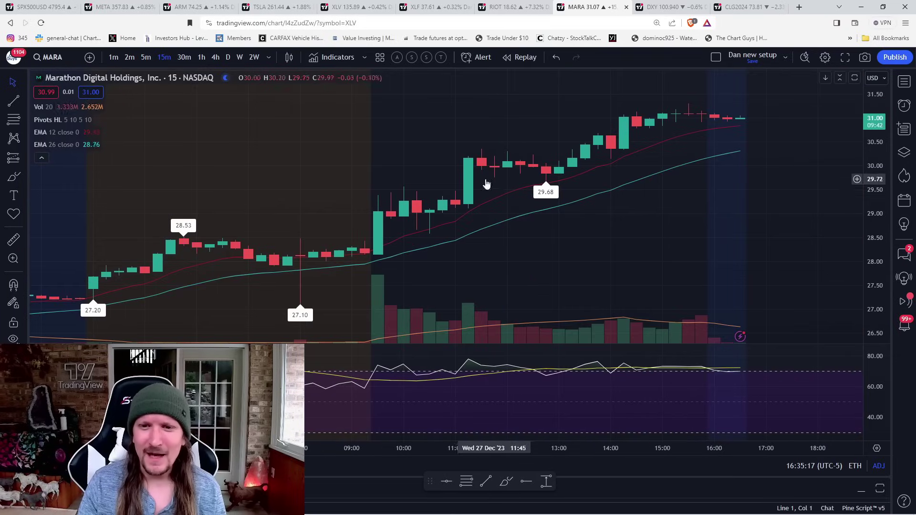
click(13, 177)
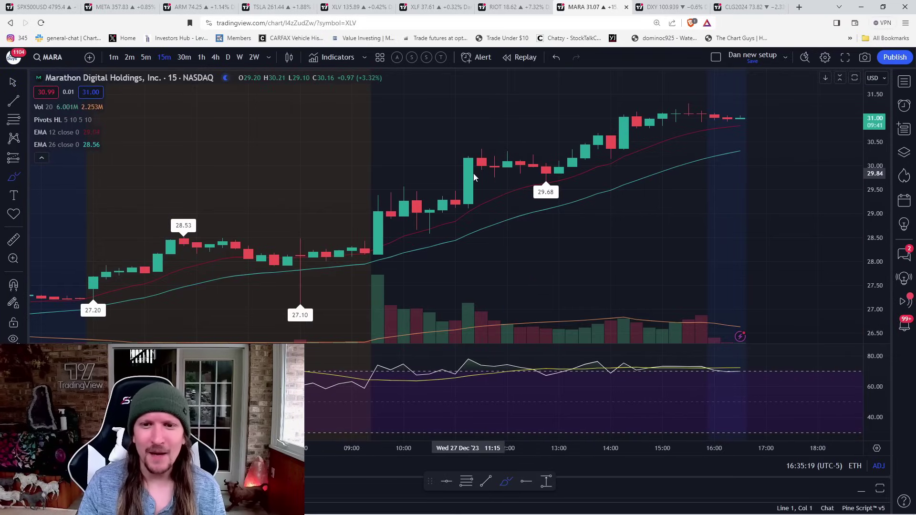
drag(475, 174, 459, 177)
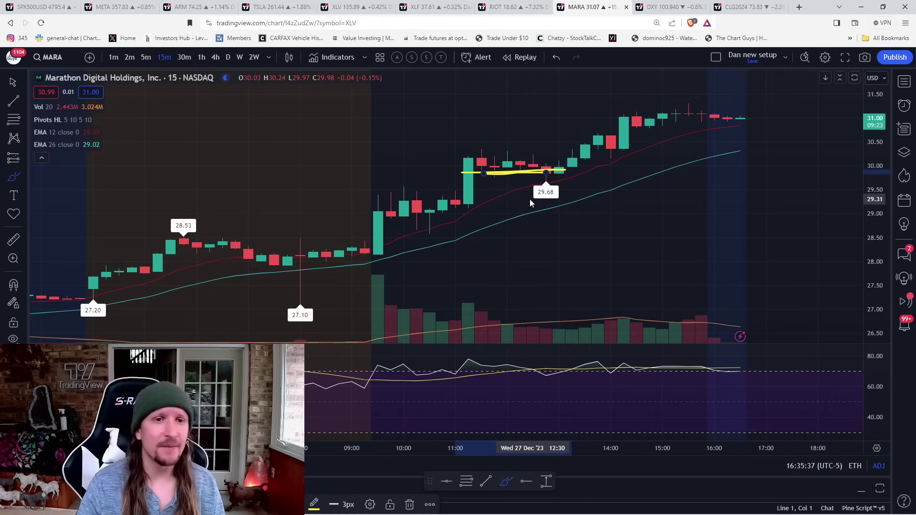
click(227, 57)
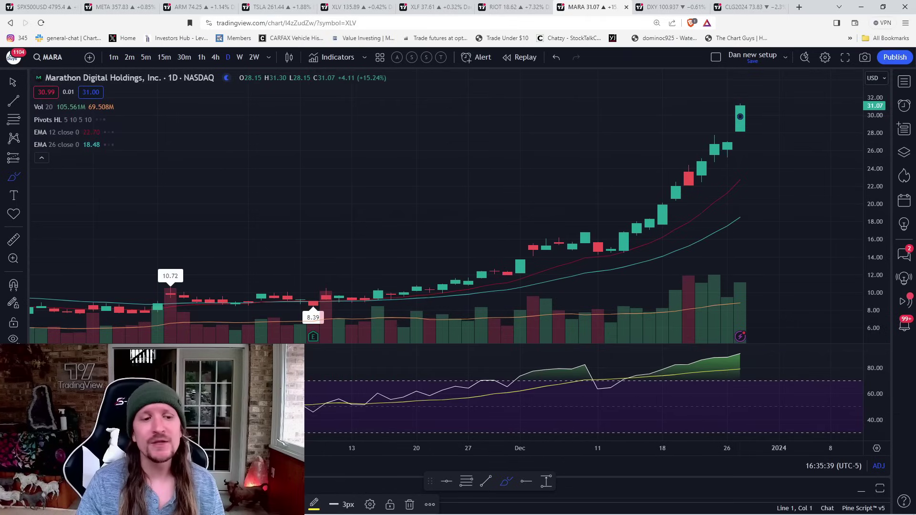
key(Escape)
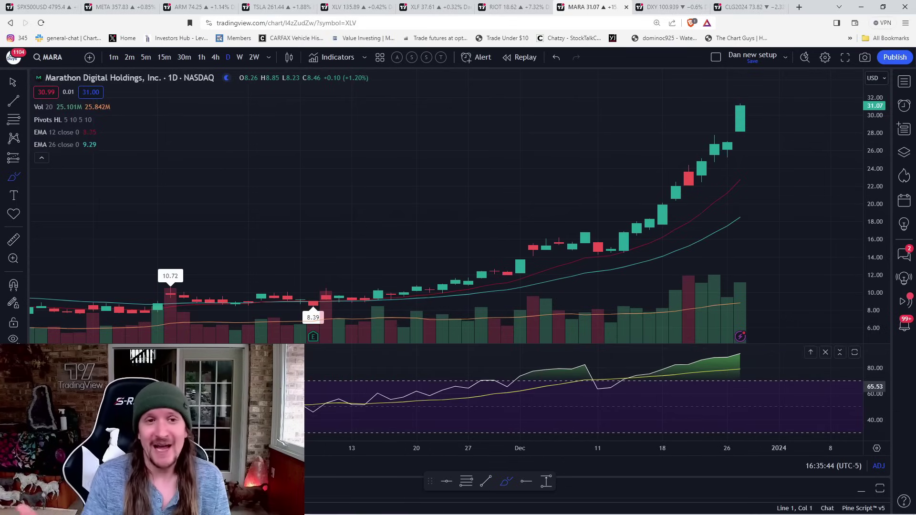
click(199, 62)
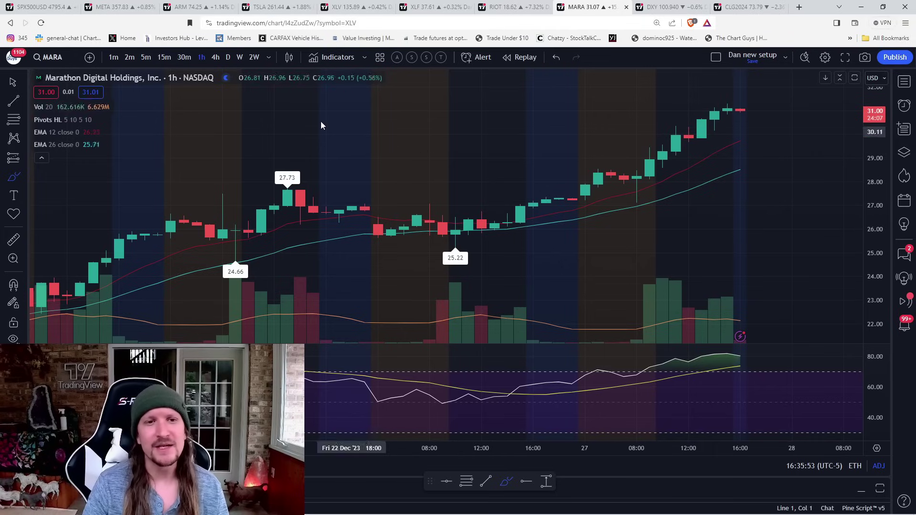
click(228, 58)
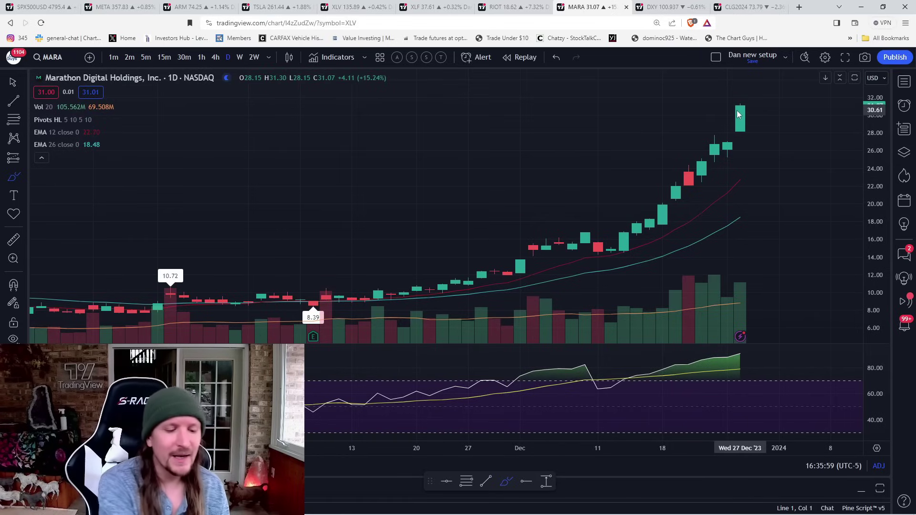
text(12h)
key(Return)
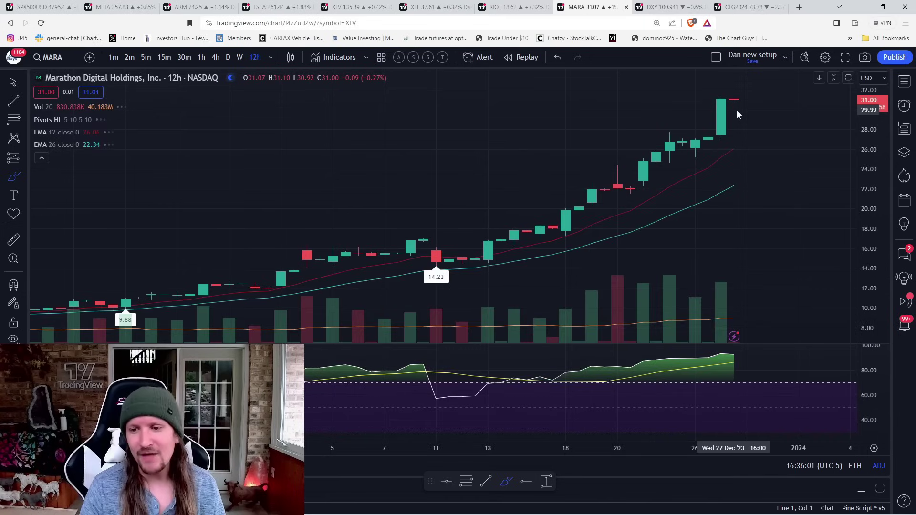
text(4h)
key(Return)
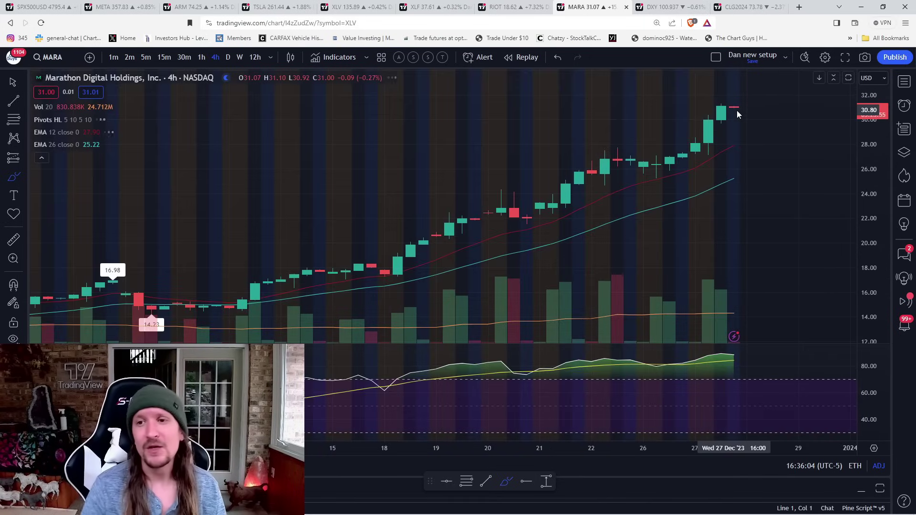
click(229, 57)
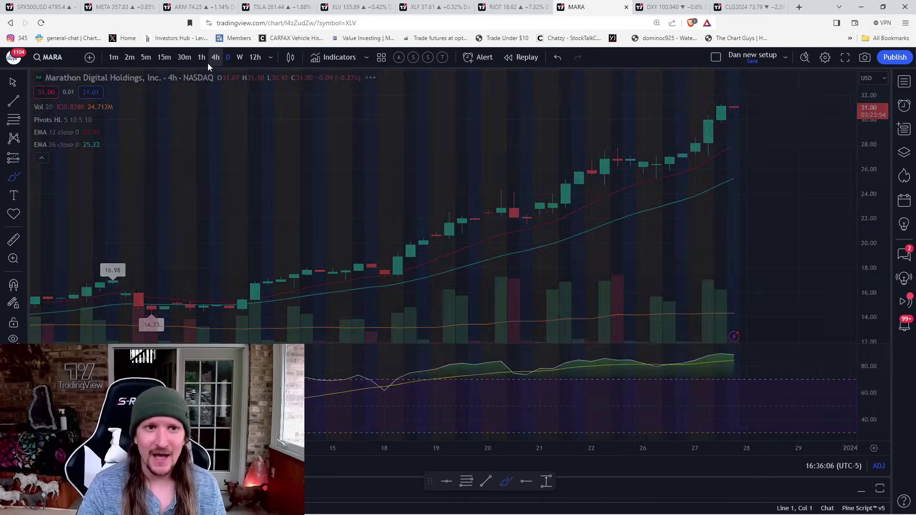
click(202, 58)
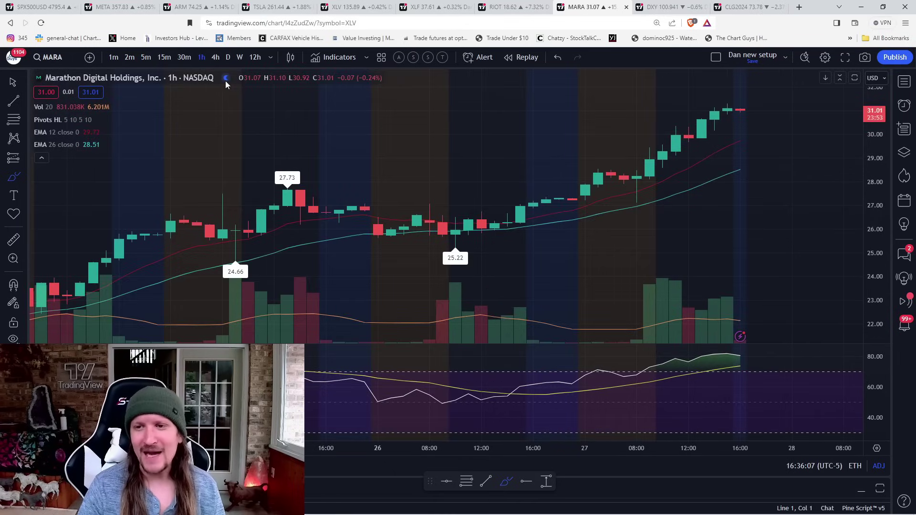
click(228, 58)
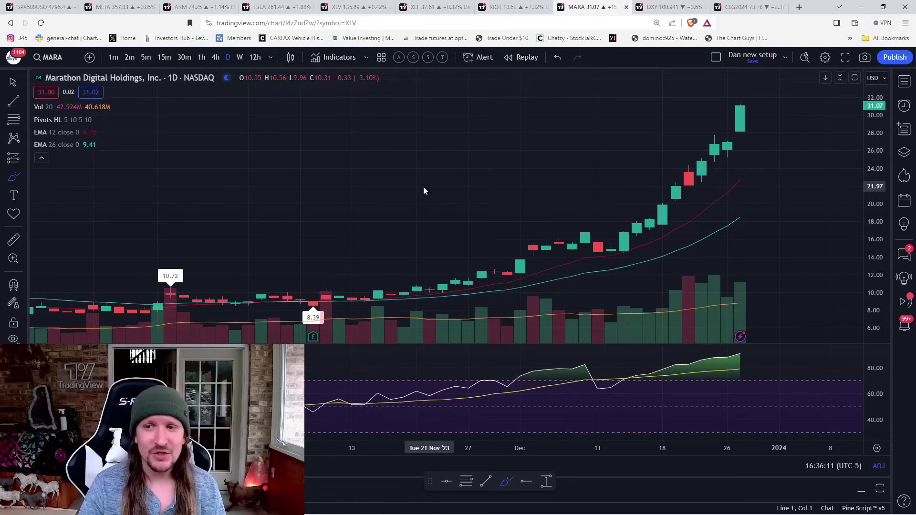
scroll(423, 187, down, 1)
scroll(422, 189, down, 2)
scroll(423, 189, down, 1)
scroll(423, 189, up, 2)
scroll(424, 189, up, 1)
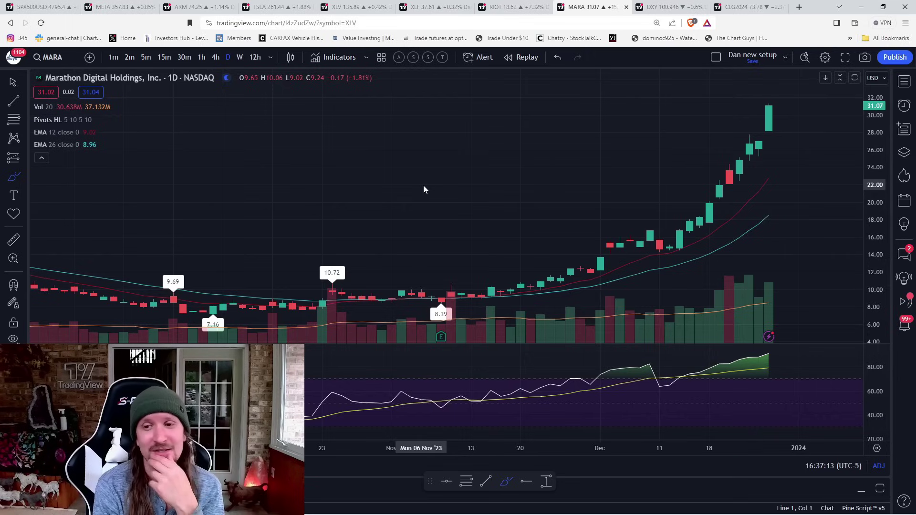
- View MARA on weekly and monthly candles, then settle back on weekly
click(239, 58)
scroll(558, 213, down, 2)
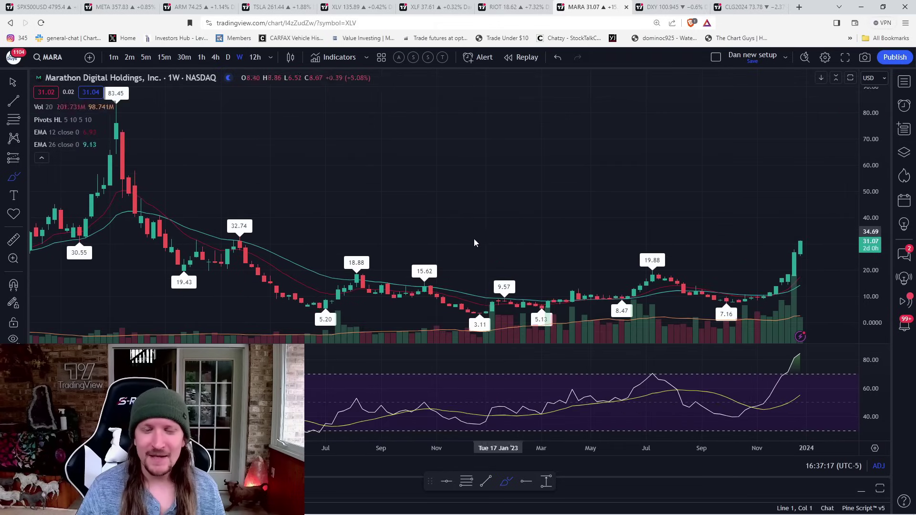
text(1M)
key(Return)
scroll(375, 241, up, 2)
scroll(405, 229, up, 2)
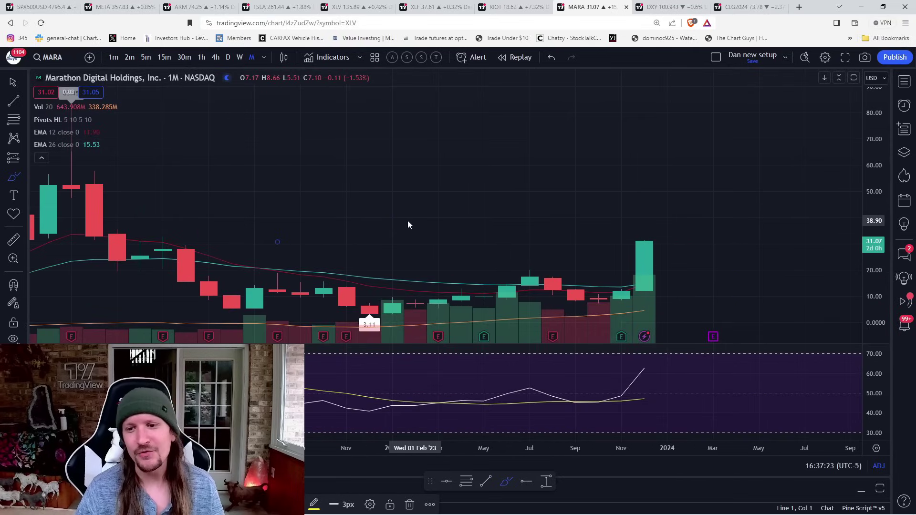
scroll(408, 225, down, 2)
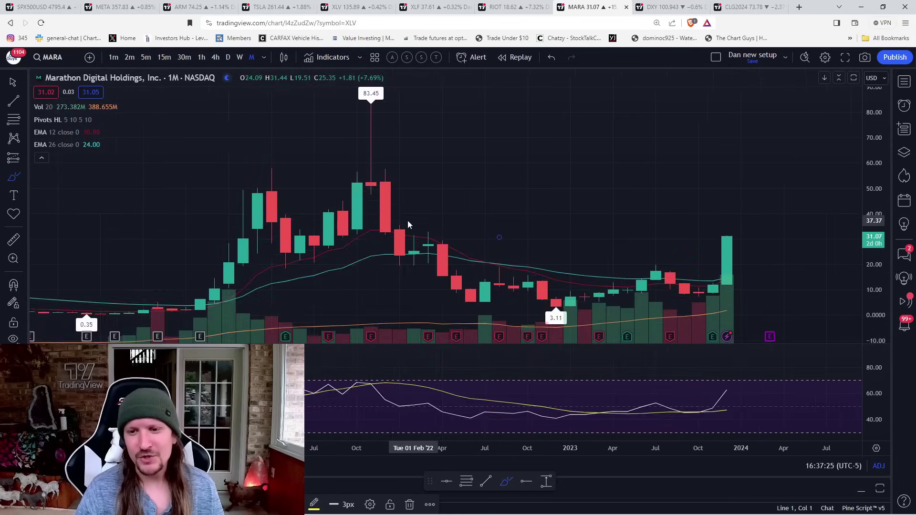
scroll(408, 225, down, 2)
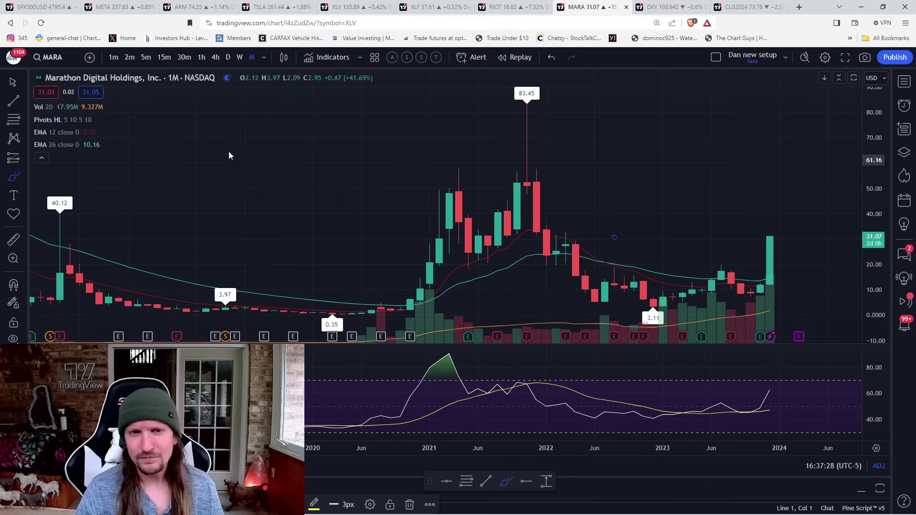
click(239, 59)
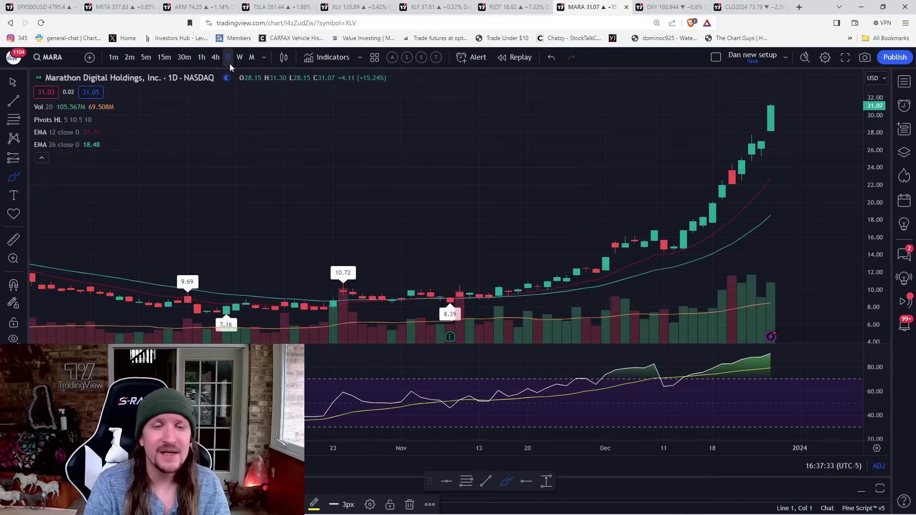
click(238, 59)
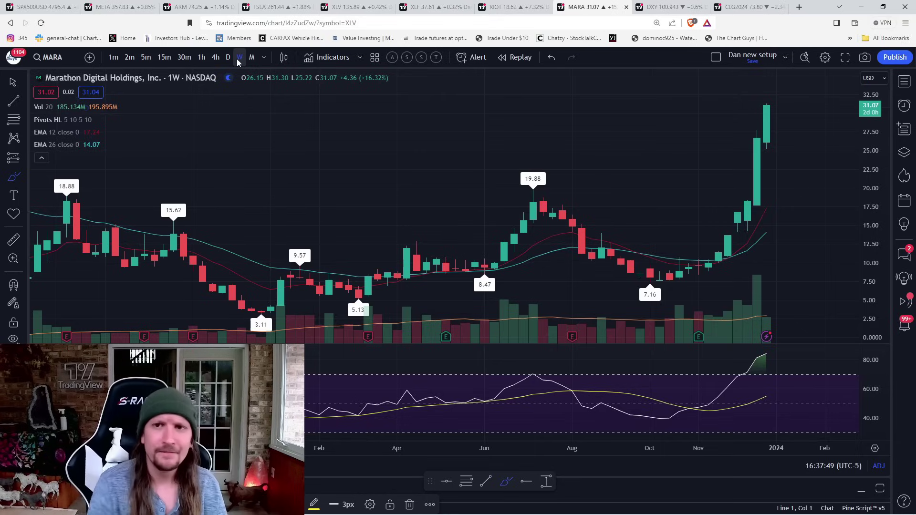
- Bring up the DXY chart and set it to weekly candles
click(659, 8)
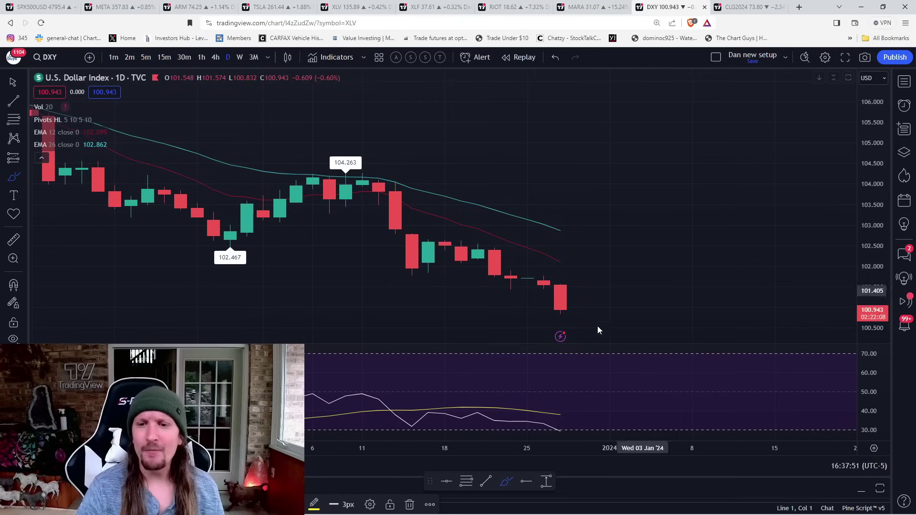
scroll(554, 288, down, 3)
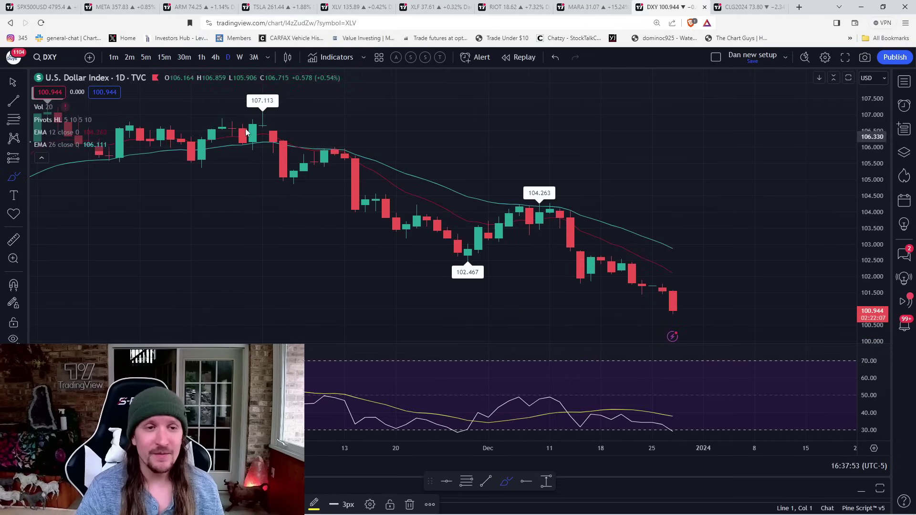
click(239, 57)
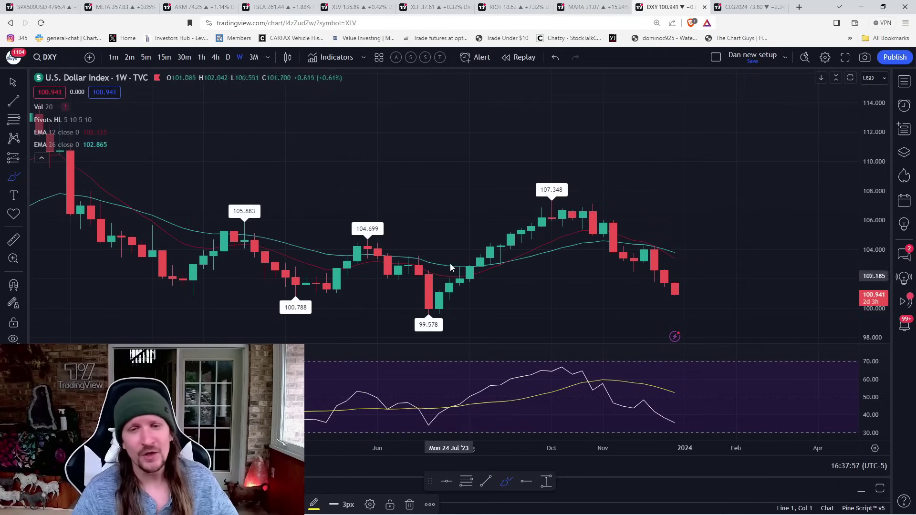
text(XAUUSD)
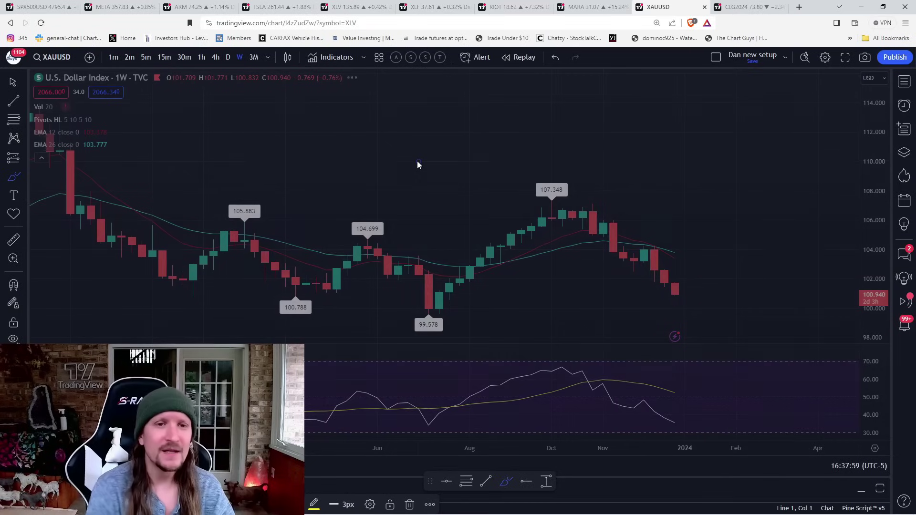
- View gold spot on daily candles, then silver (XAGUSD) on weekly candles
click(228, 57)
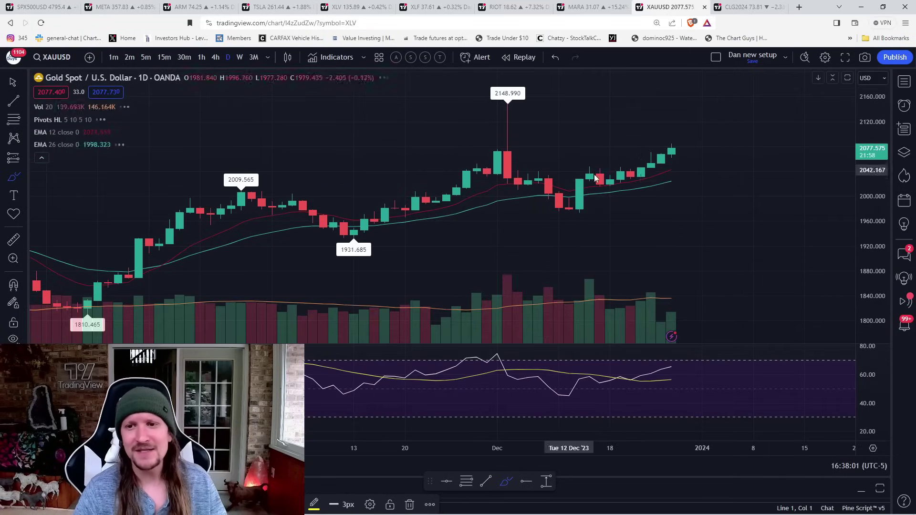
text(XAGUSD)
key(Return)
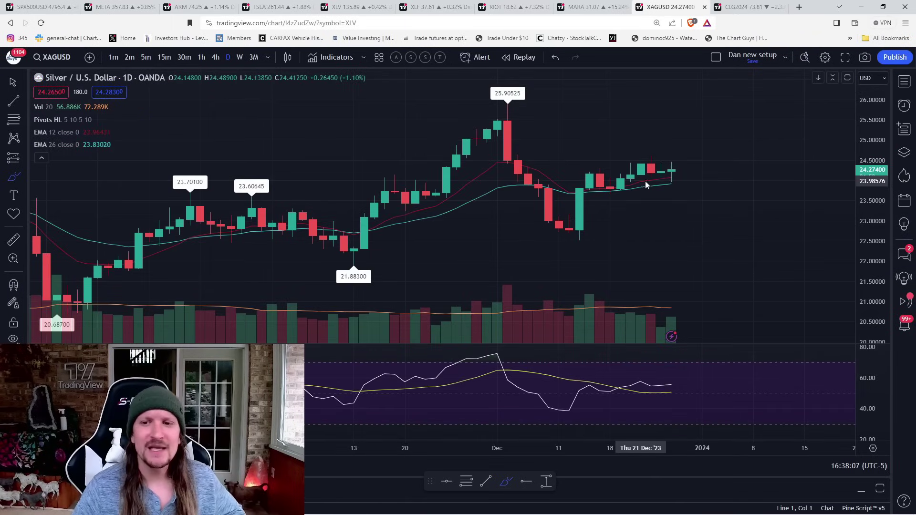
click(238, 58)
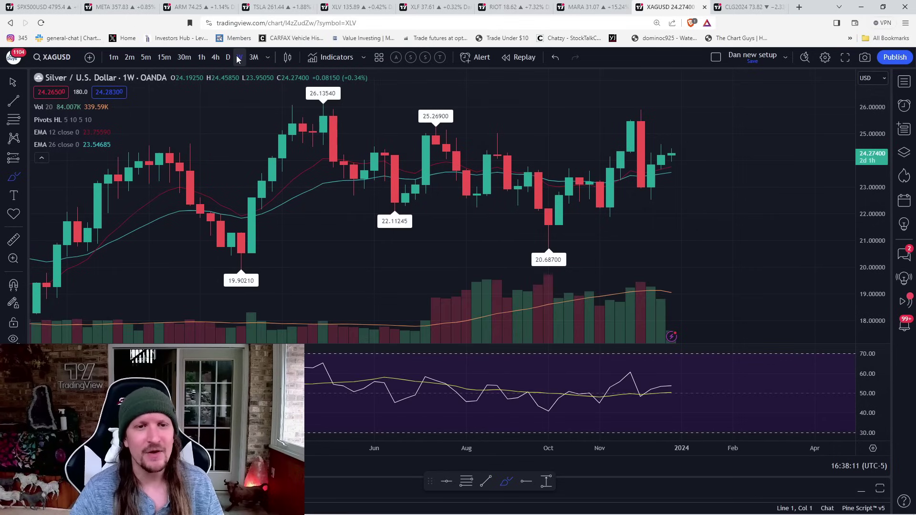
text(GDX)
- View GDX on daily candles, then bring up the CLG2024 crude oil chart
key(Return)
click(228, 58)
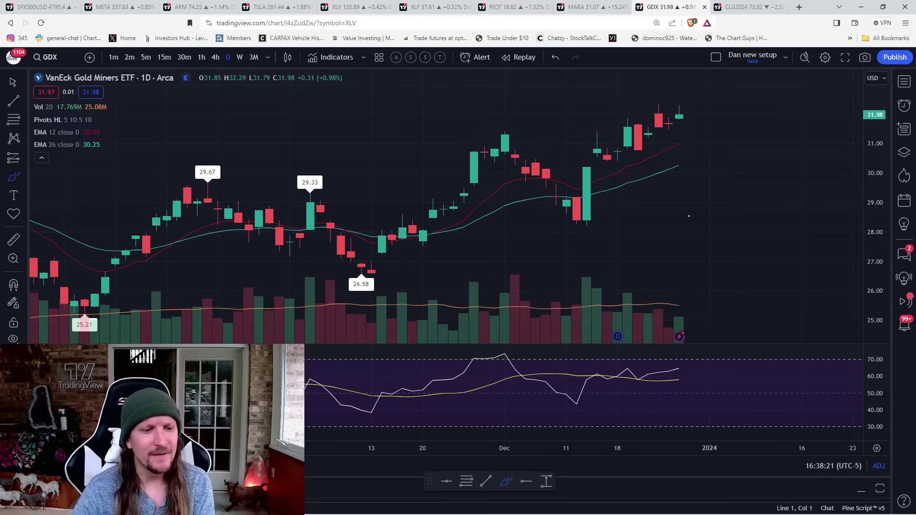
click(745, 7)
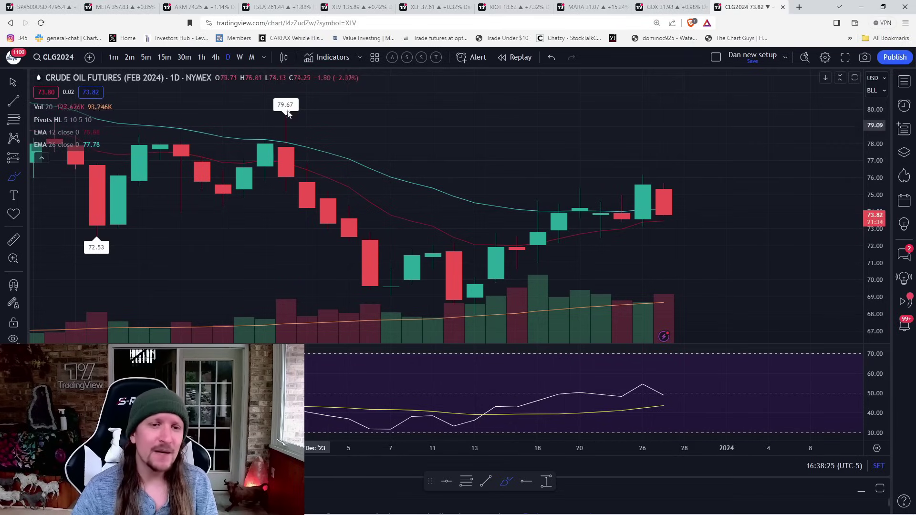
- Check crude oil weekly then daily, highlight a level under recent candles, load QQQ
click(240, 58)
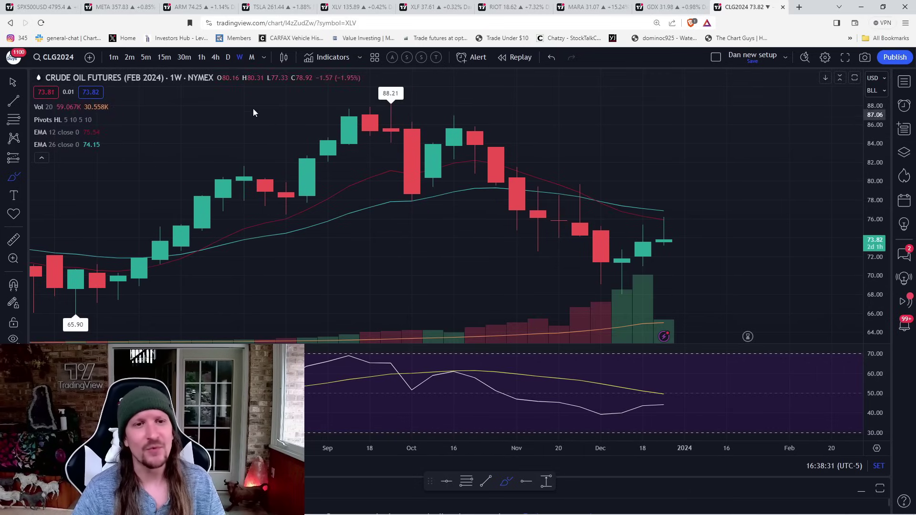
click(229, 59)
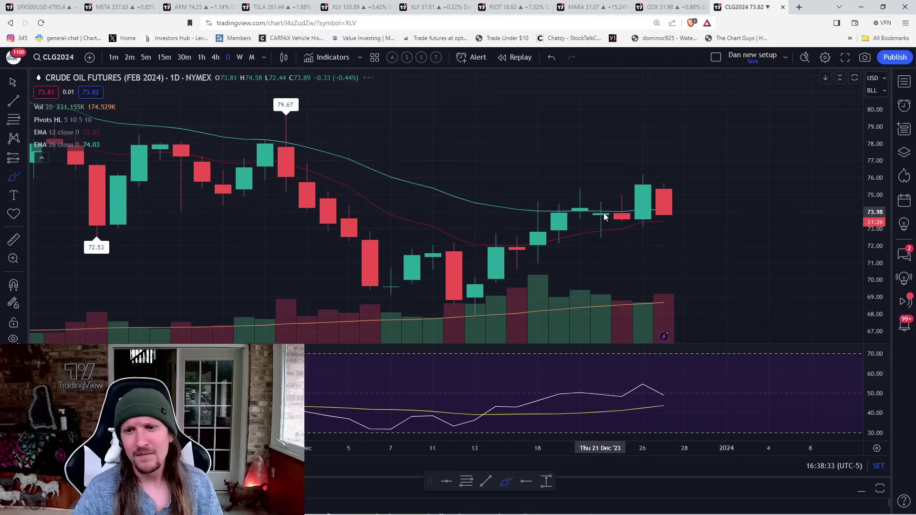
drag(583, 238, 665, 236)
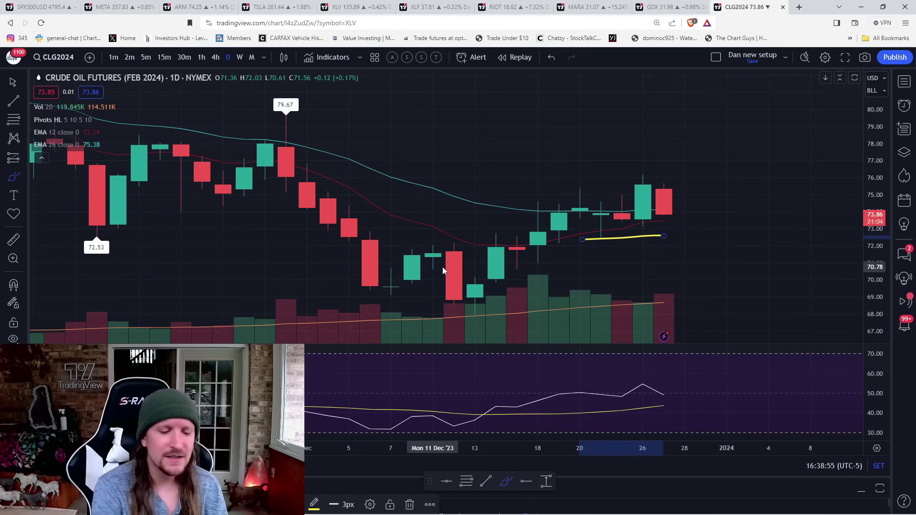
text(QQQ)
key(Return)
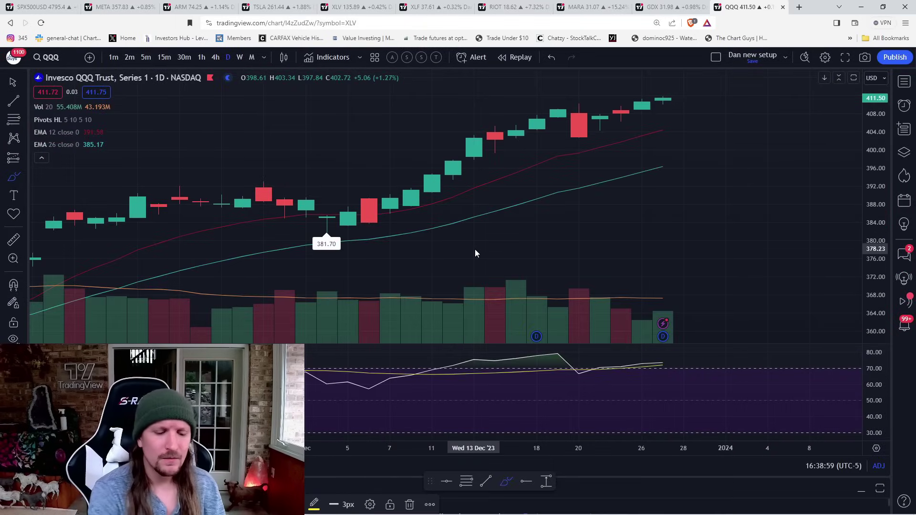
text(SP)
- Load SPY from symbol search in place of QQQ
key(Escape)
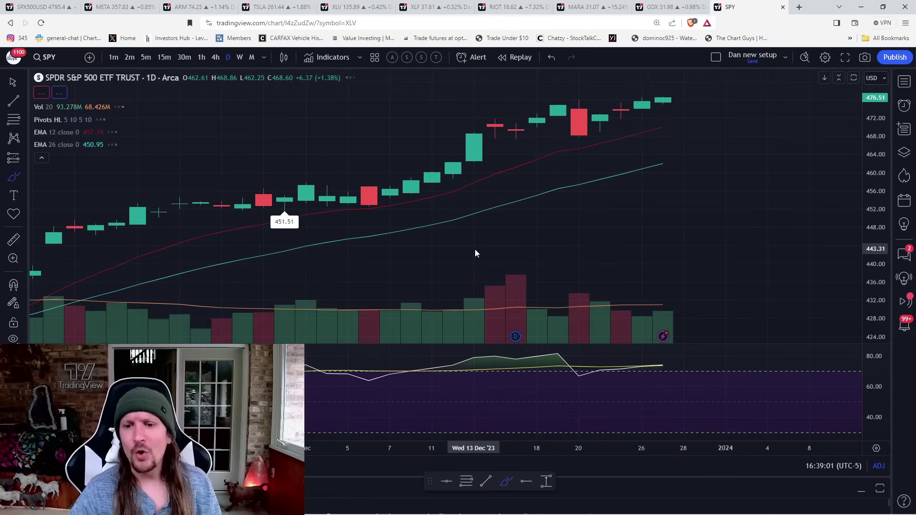